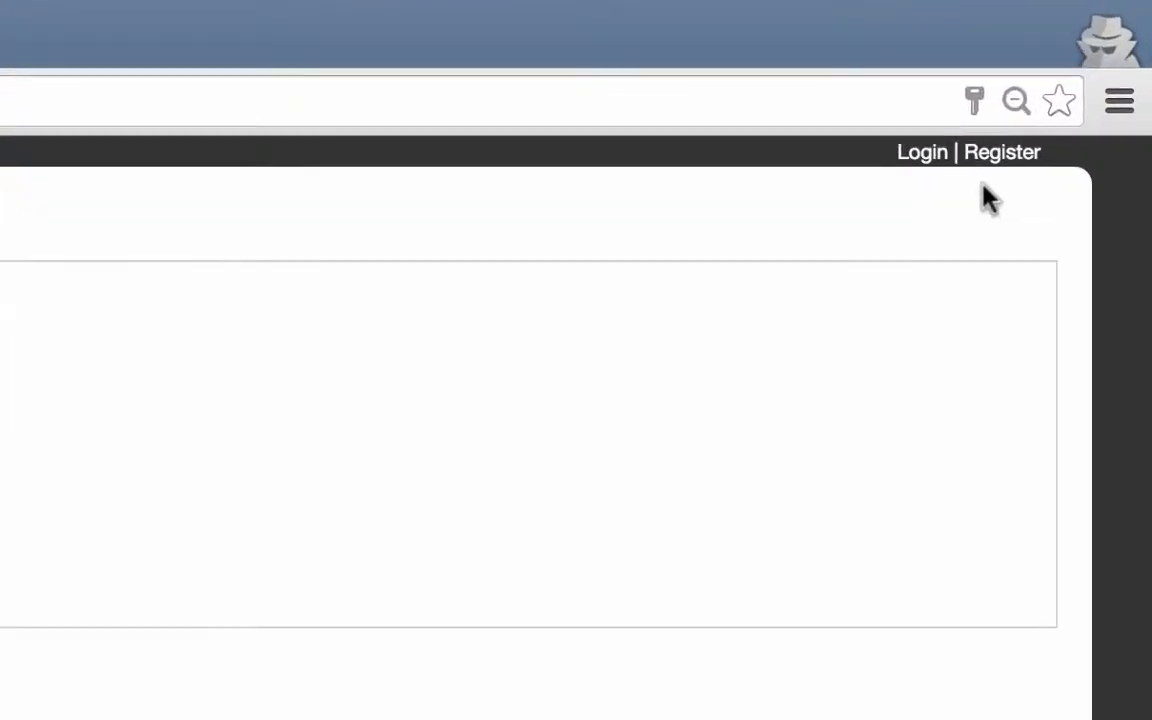
# Step: Visit the registration page, return to the login page, and log in with the saved Demo account
pyautogui.click(995, 155)
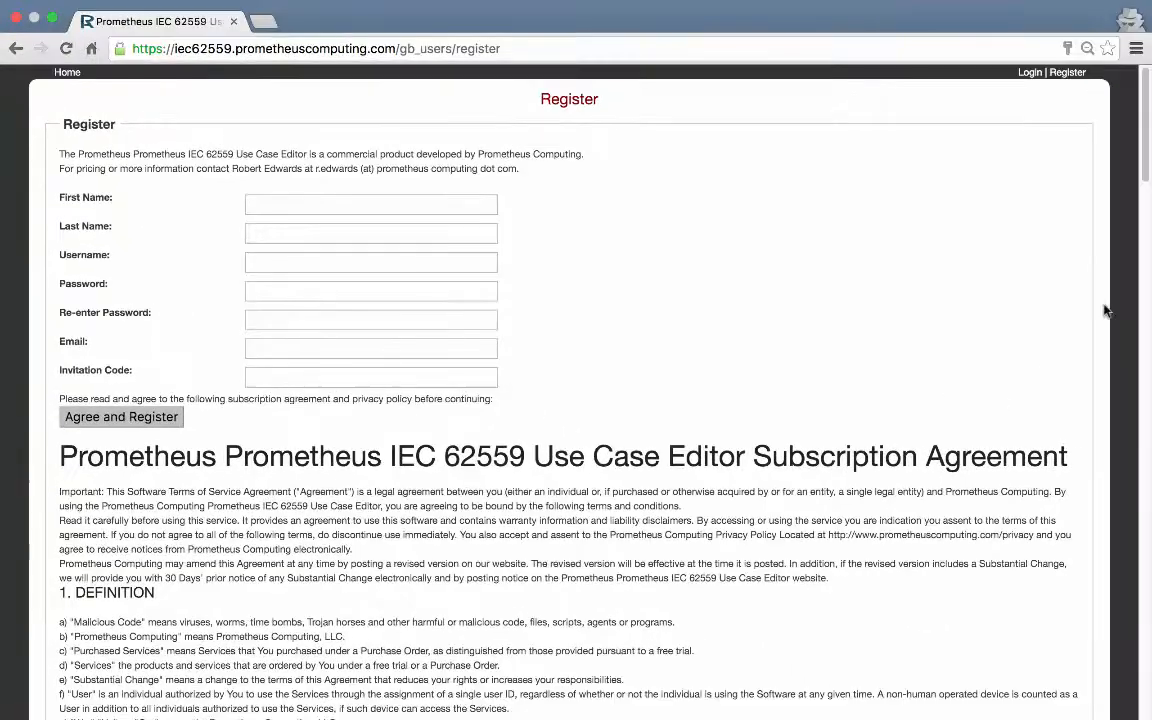
pyautogui.click(1030, 72)
pyautogui.click(460, 205)
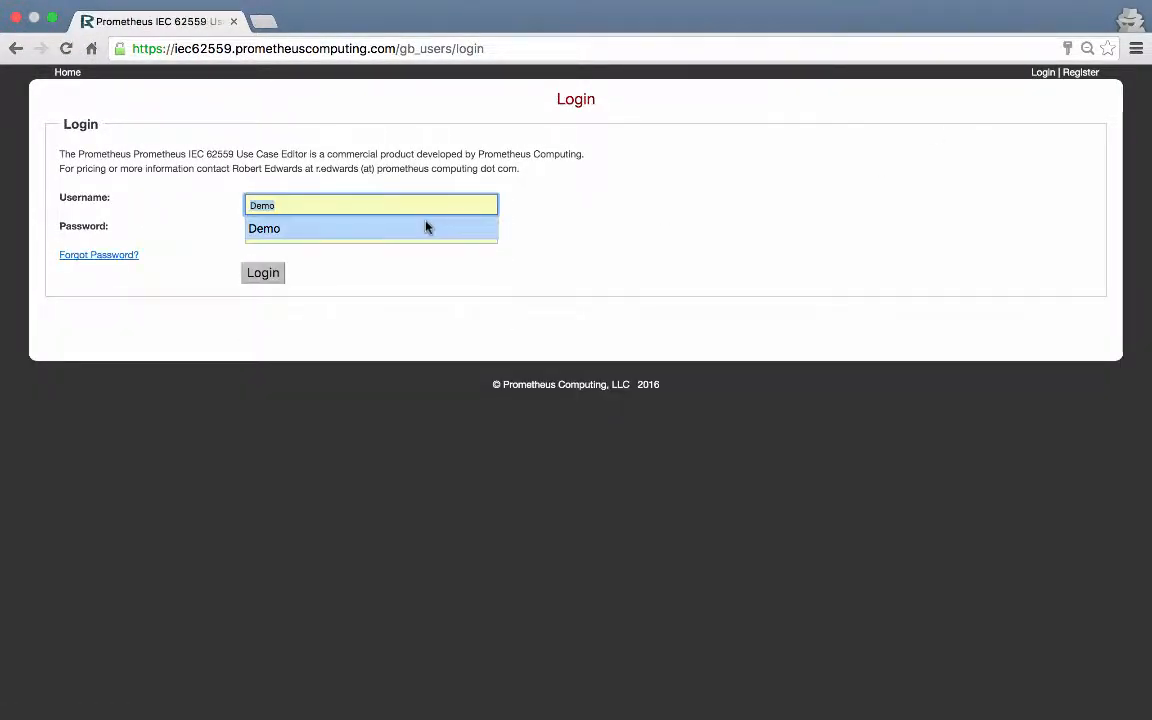
pyautogui.click(427, 226)
pyautogui.click(269, 274)
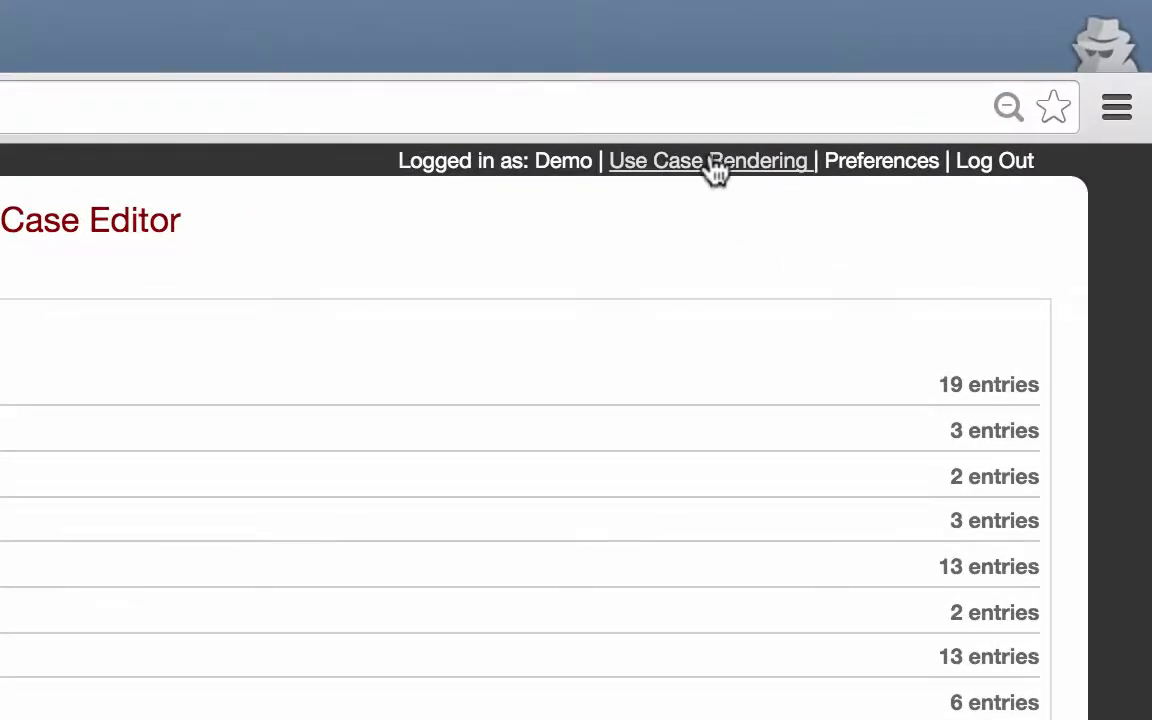
# Step: Open Use Case Rendering and search the use cases to edit for "ambulance"
pyautogui.click(716, 165)
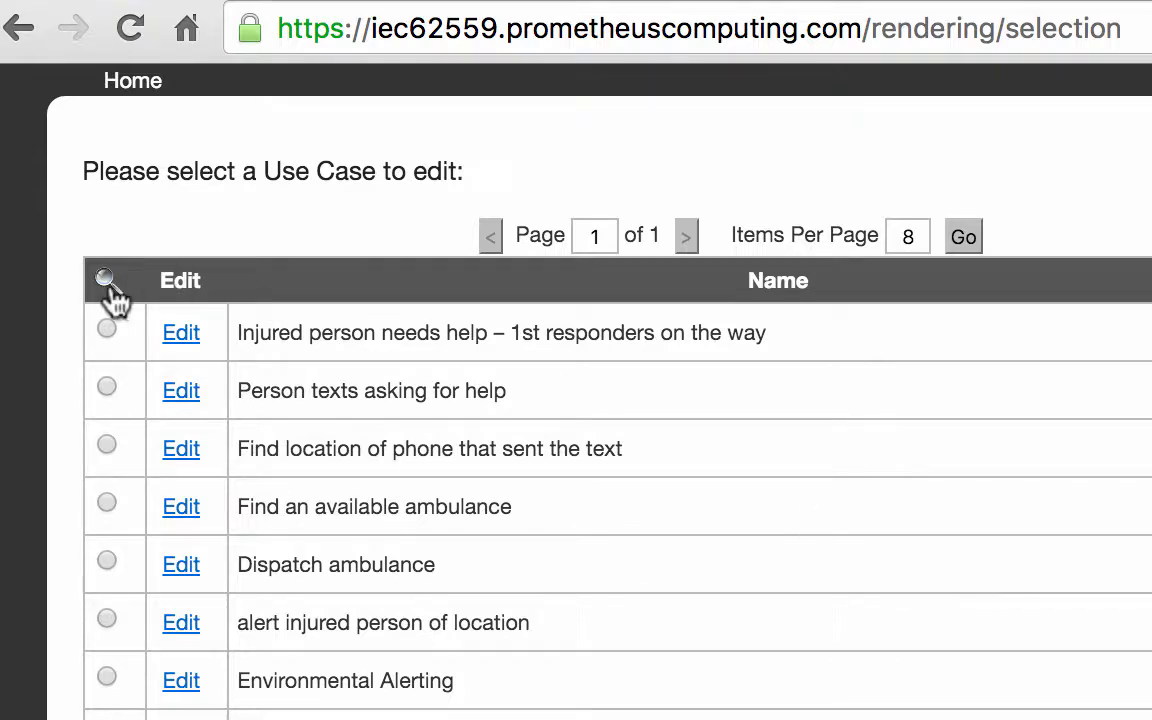
pyautogui.click(106, 280)
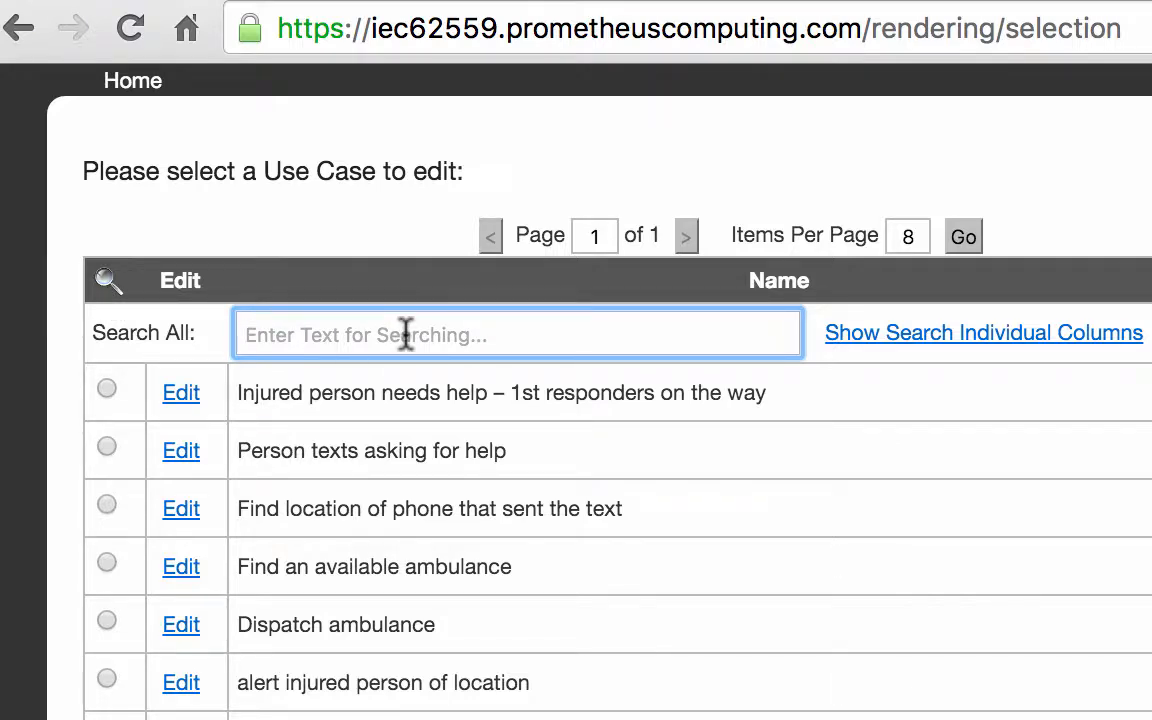
pyautogui.write('am')
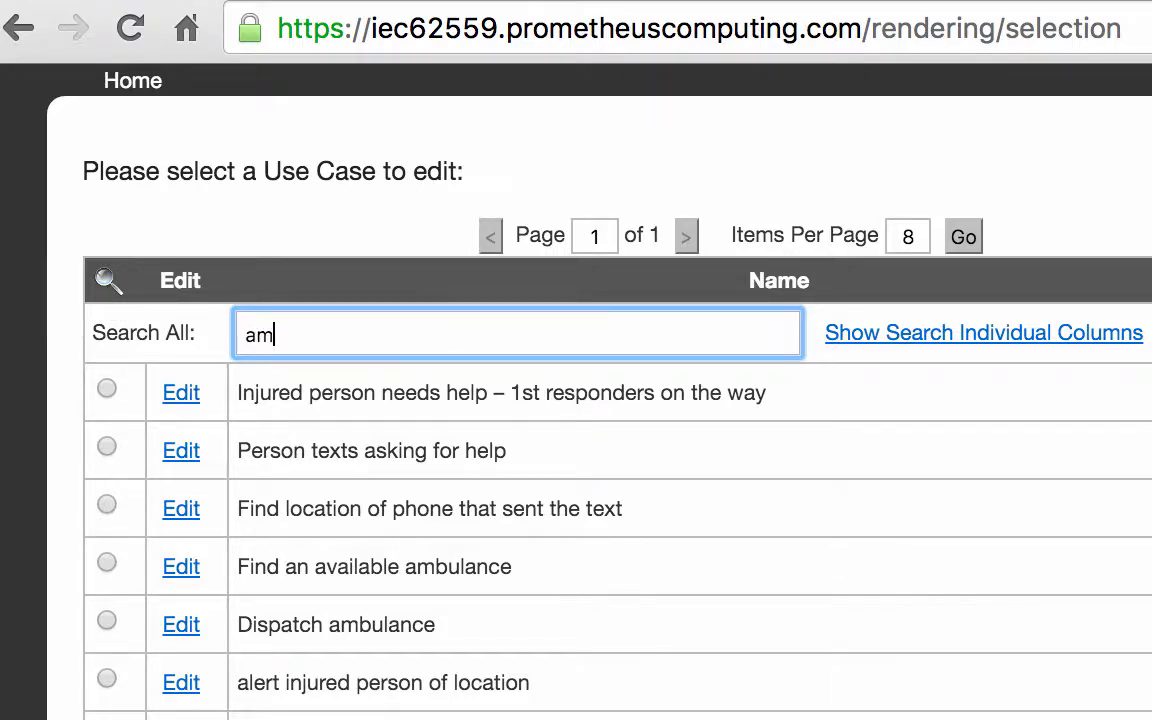
pyautogui.write('bulance')
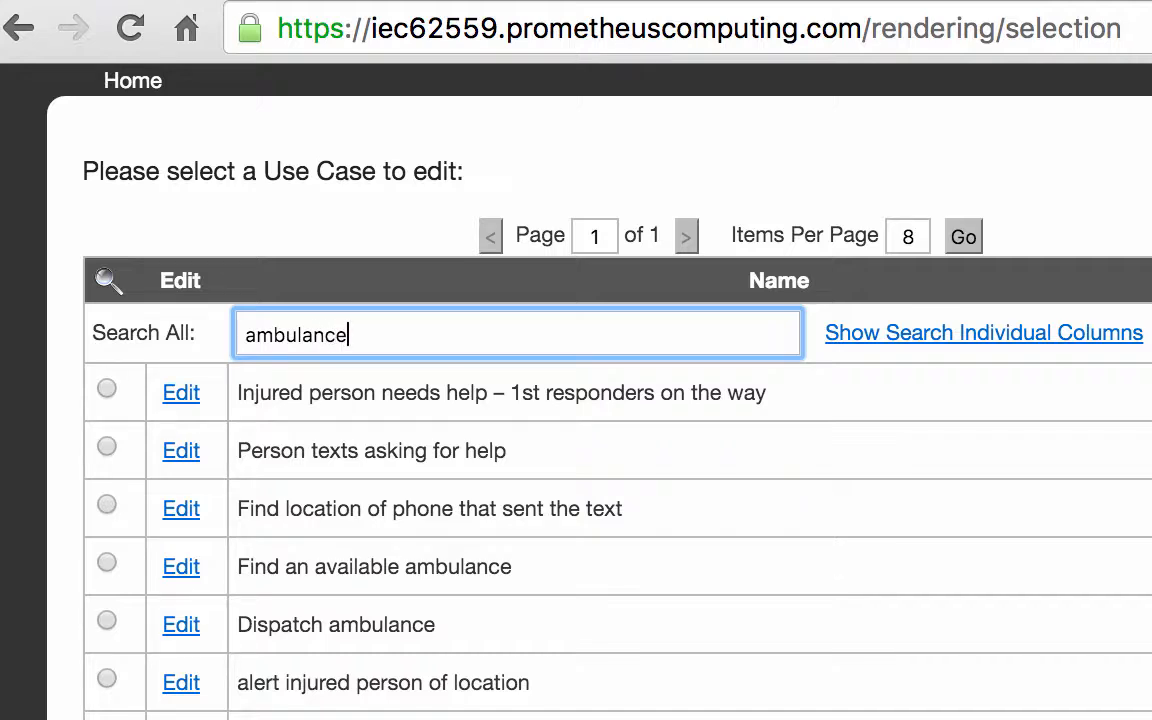
pyautogui.press('Return')
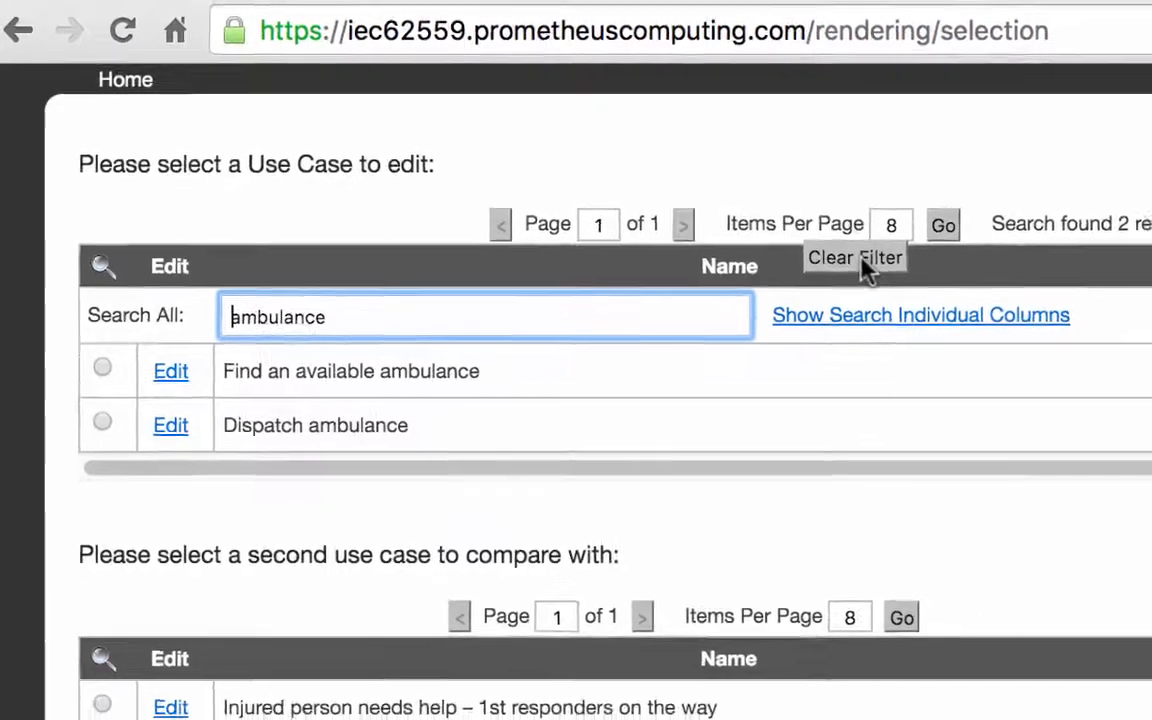
# Step: Clear the search filter and render "Injured person needs help – 1st responders on the way" with the IEC 62559 Template
pyautogui.click(922, 278)
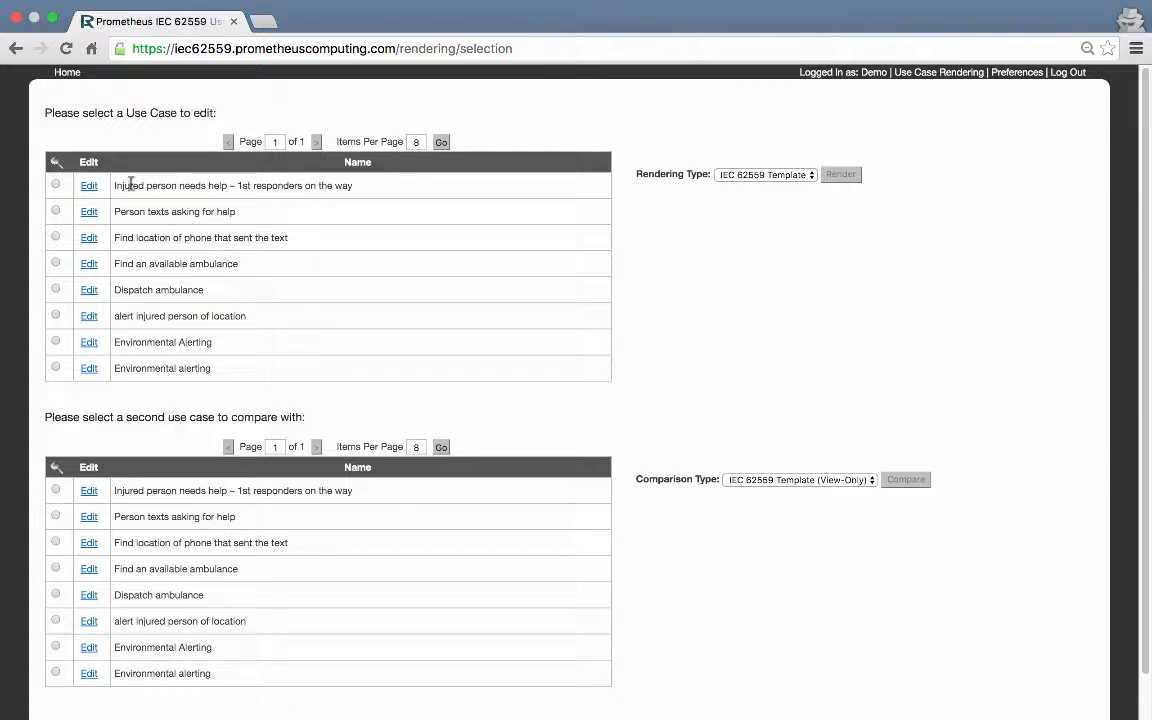
pyautogui.click(56, 185)
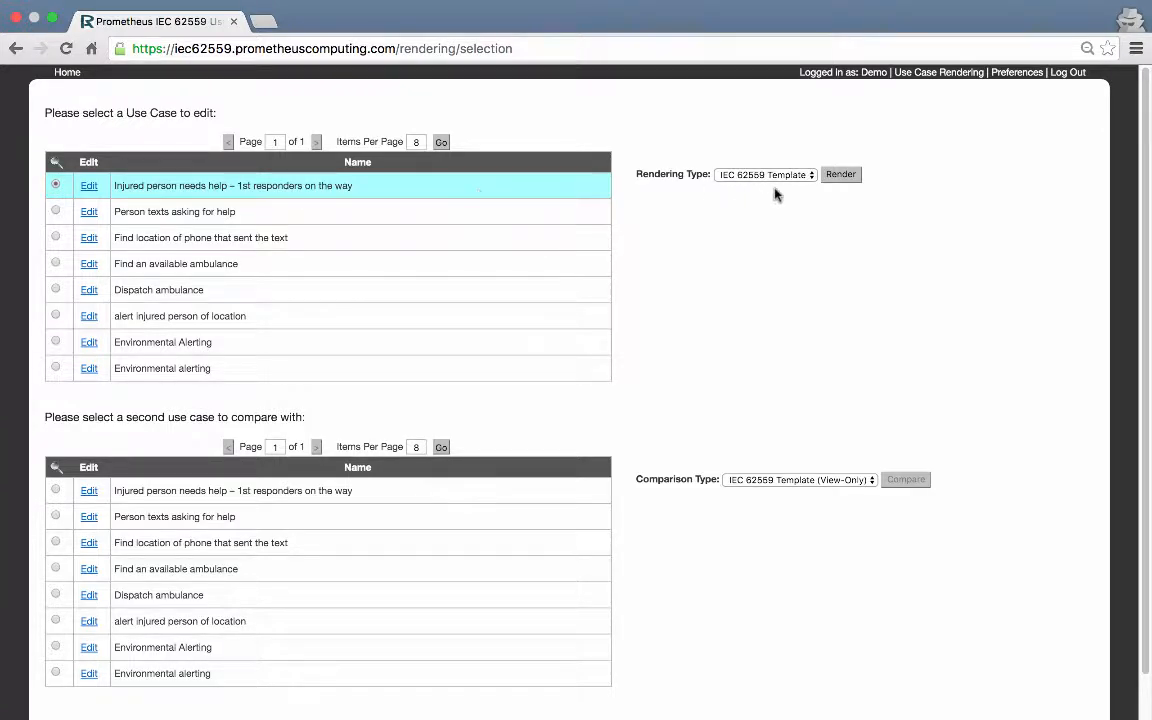
pyautogui.click(840, 175)
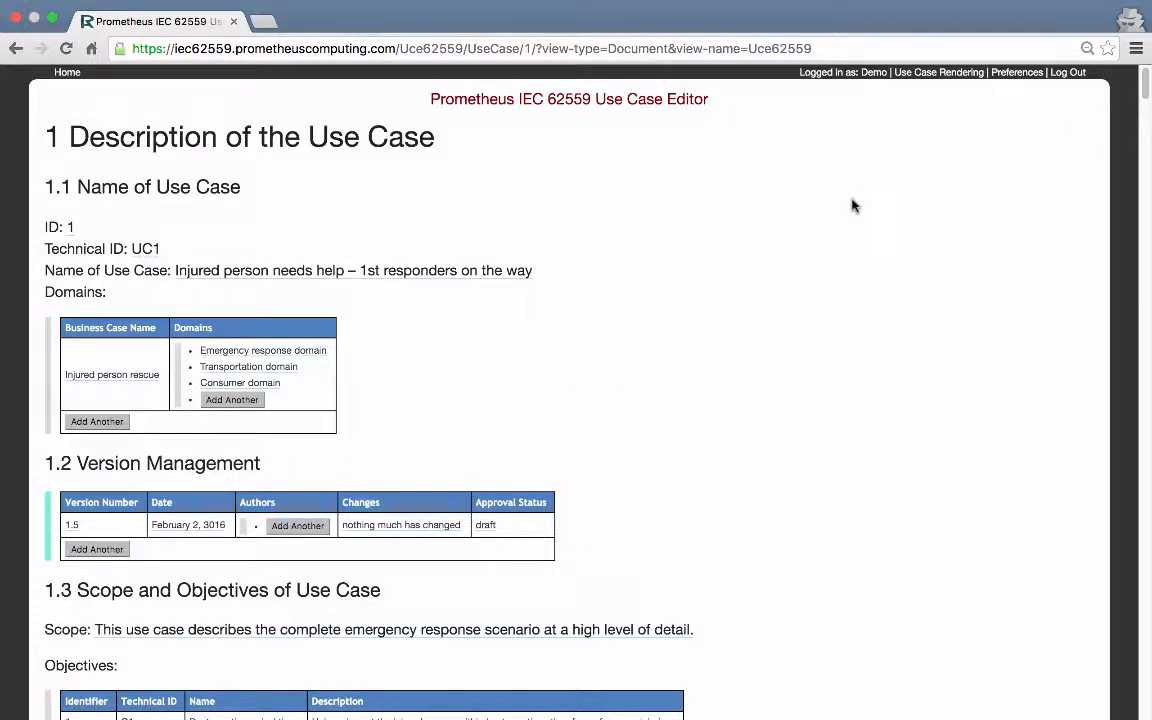
pyautogui.scroll(-1, 854, 207)
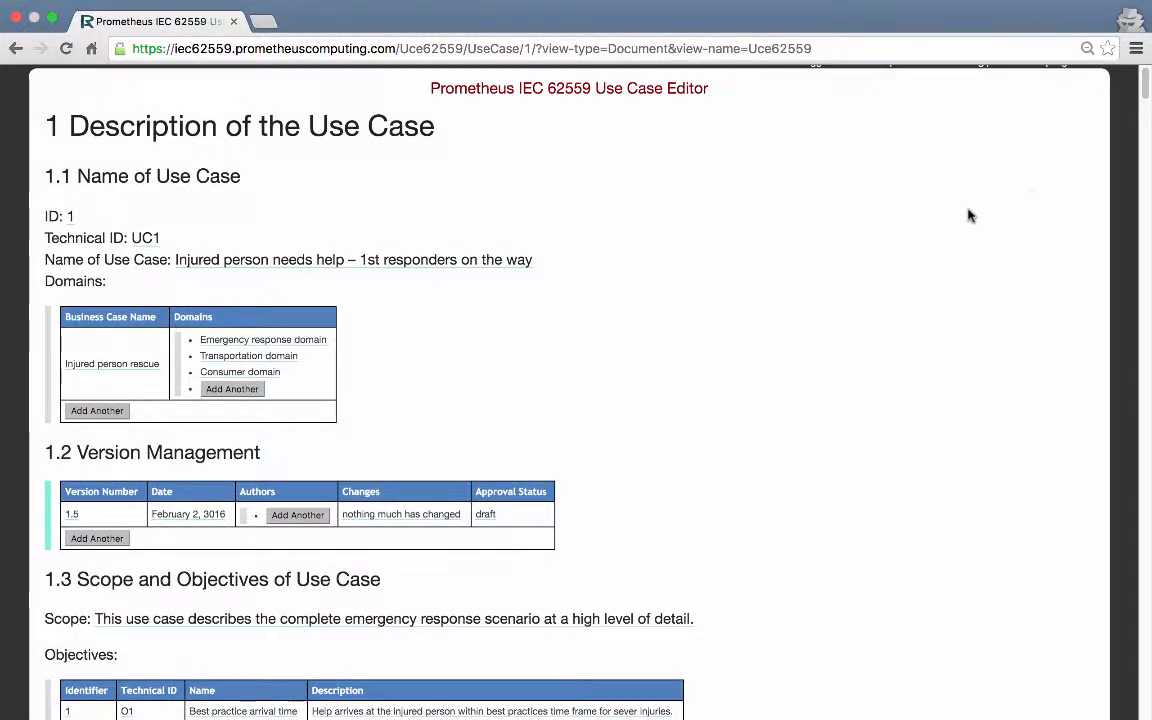
pyautogui.scroll(-10, 1140, 123)
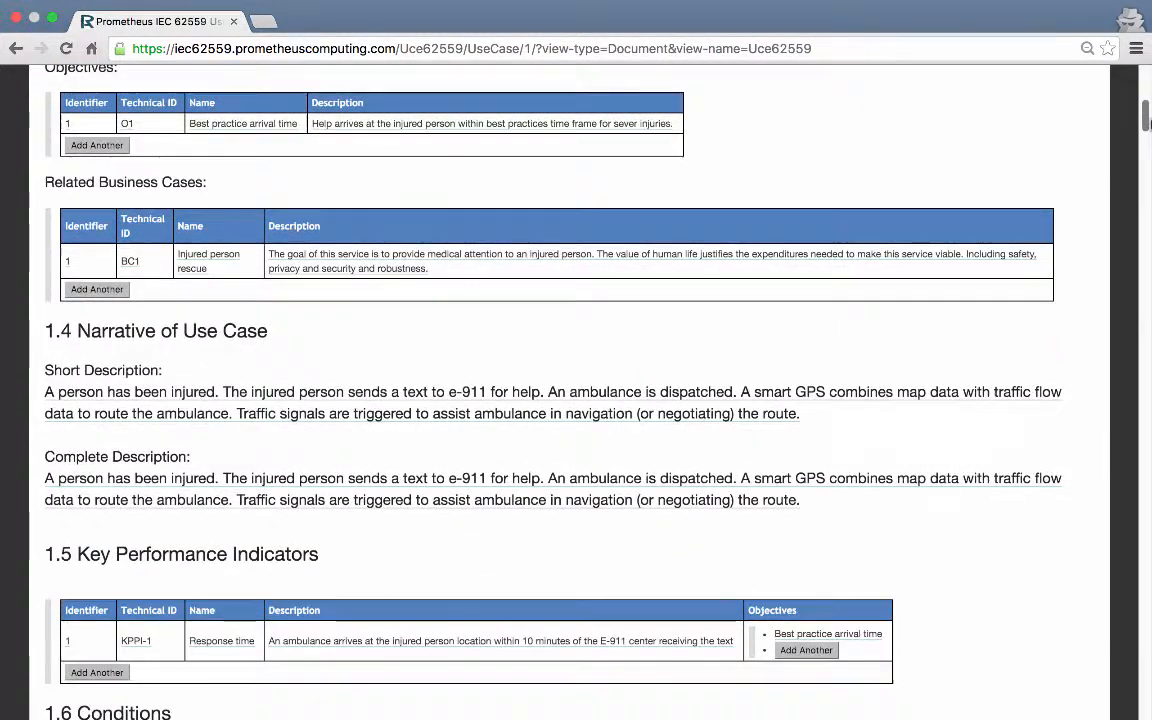
pyautogui.moveTo(1148, 122); pyautogui.dragTo(1148, 78)
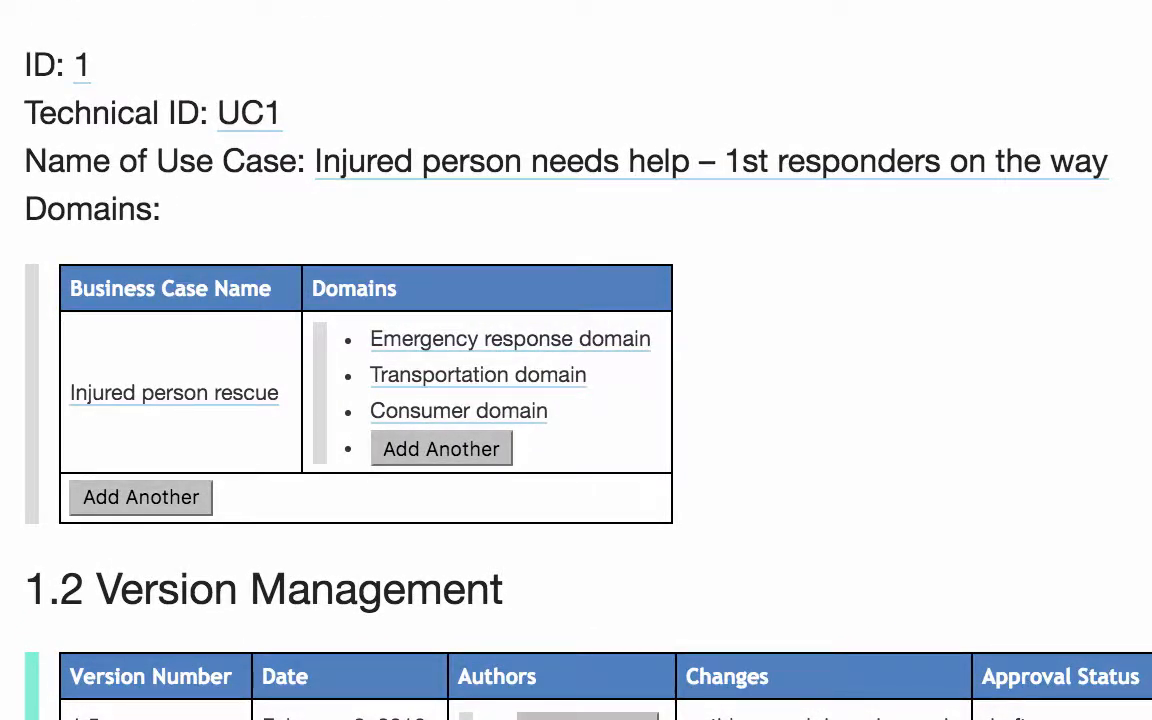
# Step: Open the use case name for editing and the dialog for adding a business case, leaving both without changes
pyautogui.tripleClick(813, 170)
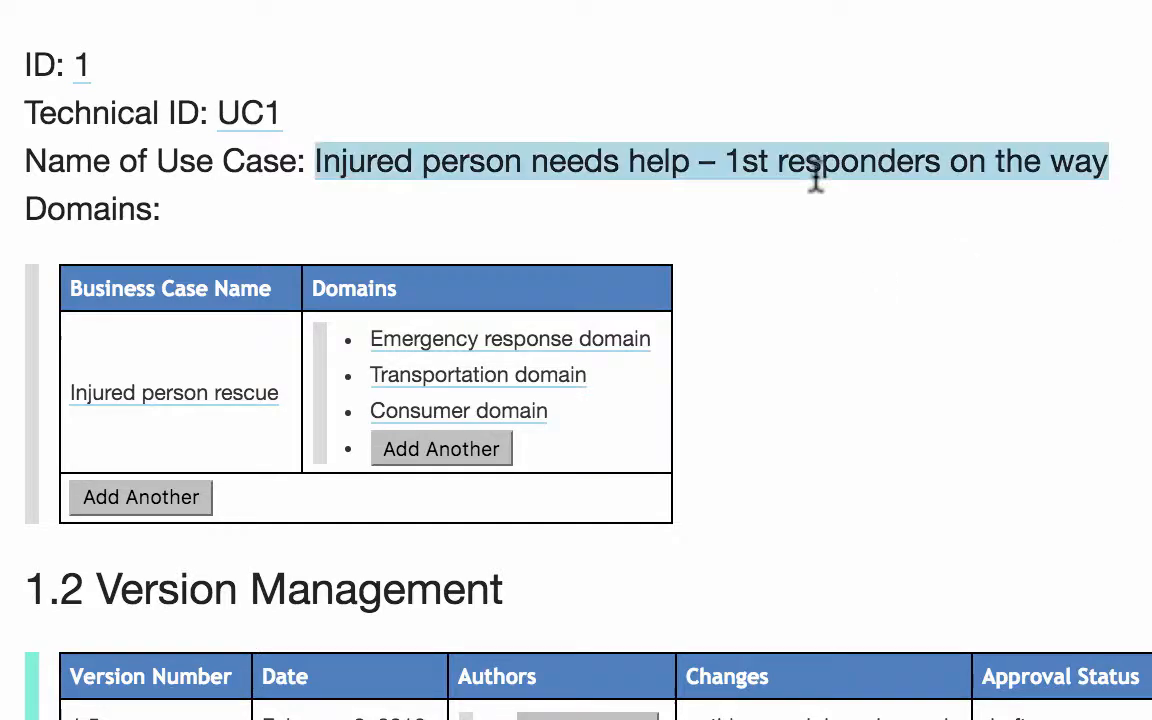
pyautogui.click(814, 170)
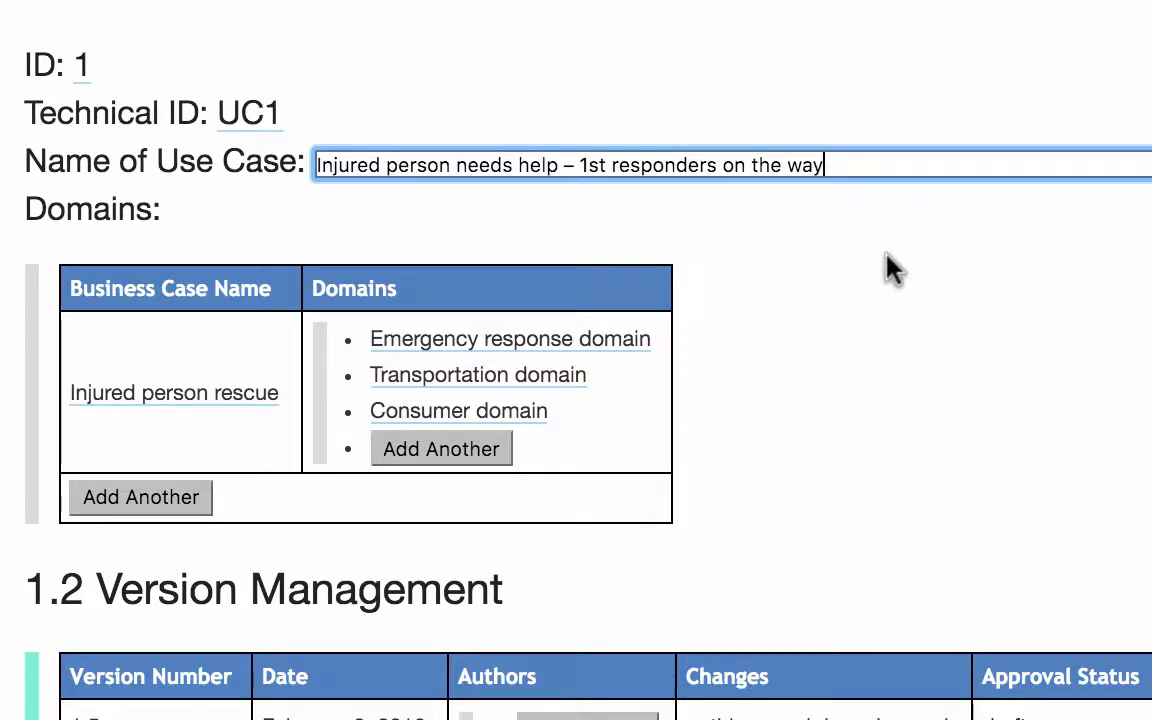
pyautogui.click(920, 293)
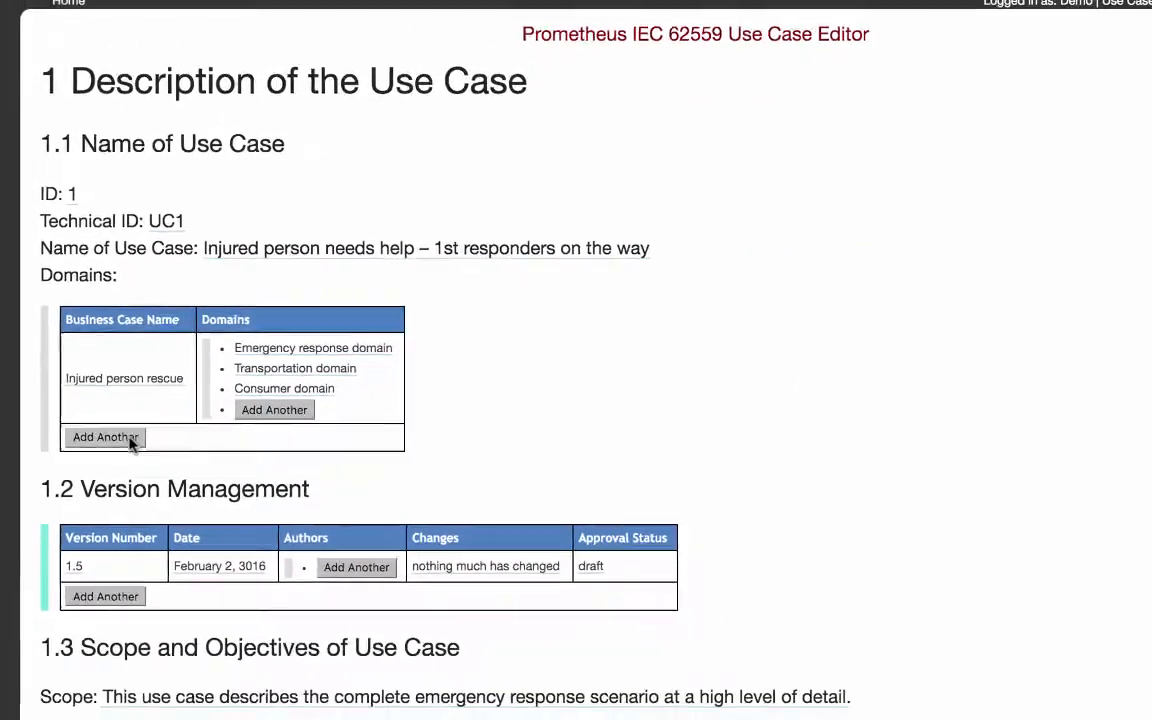
pyautogui.click(127, 436)
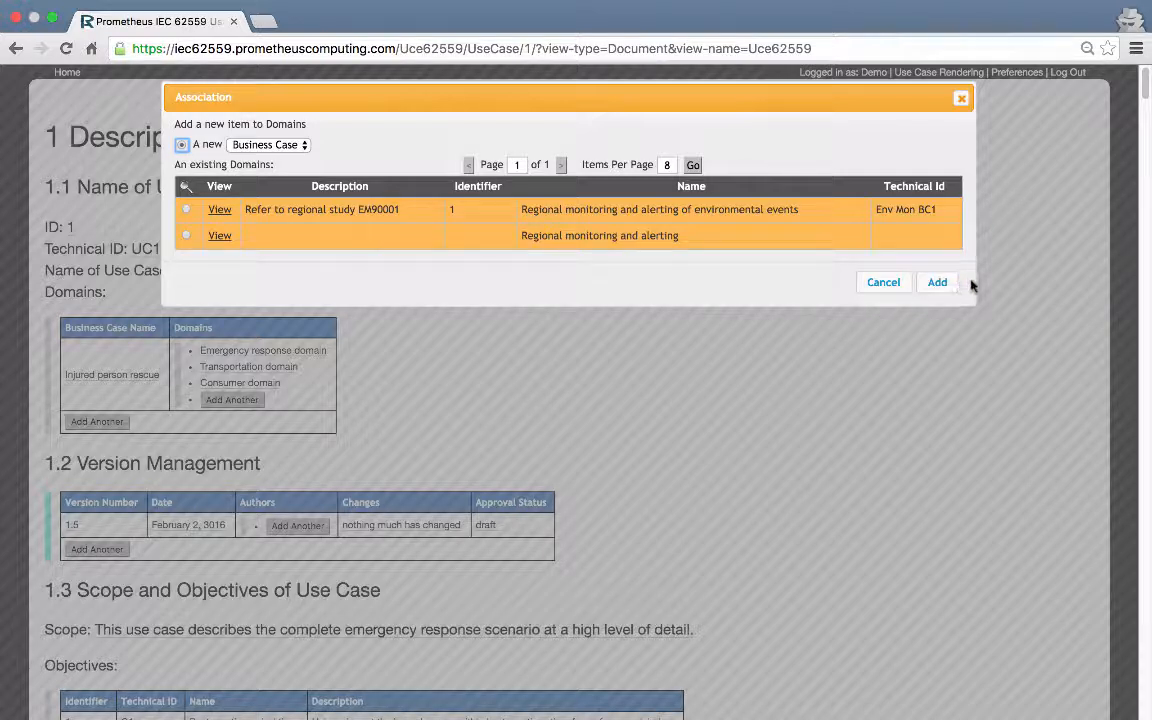
pyautogui.click(962, 101)
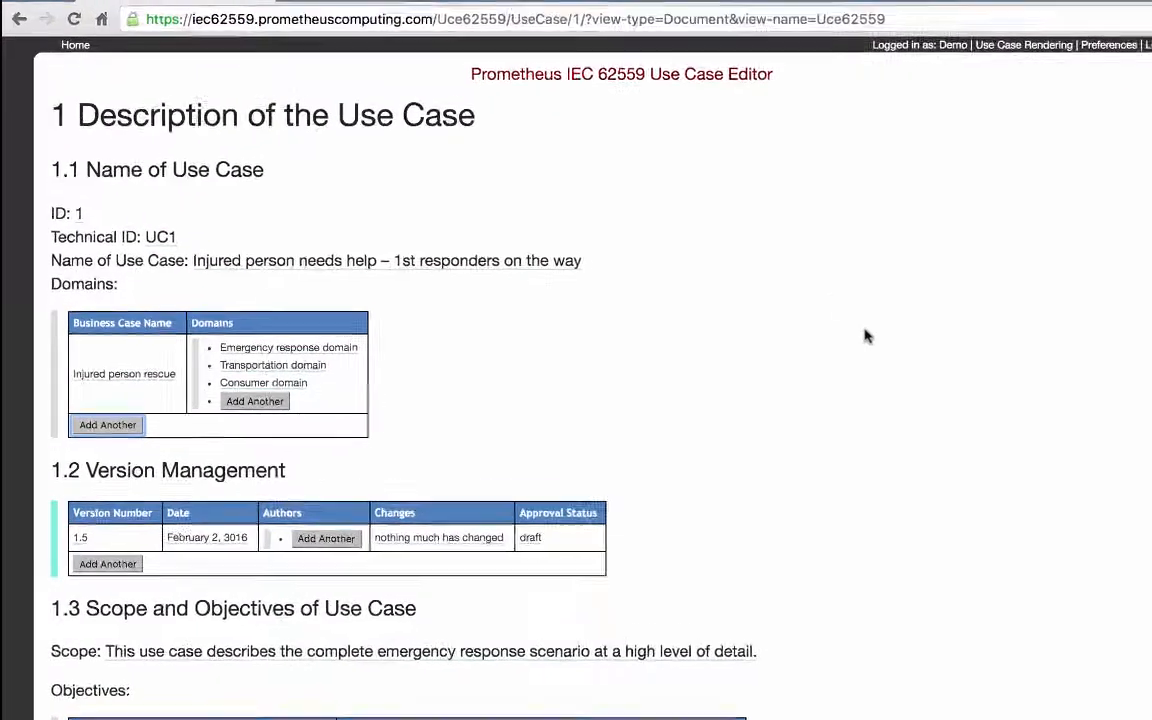
# Step: Mark the "Injured person rescue" business case for removal and for deletion, reverting each mark
pyautogui.moveTo(118, 374)
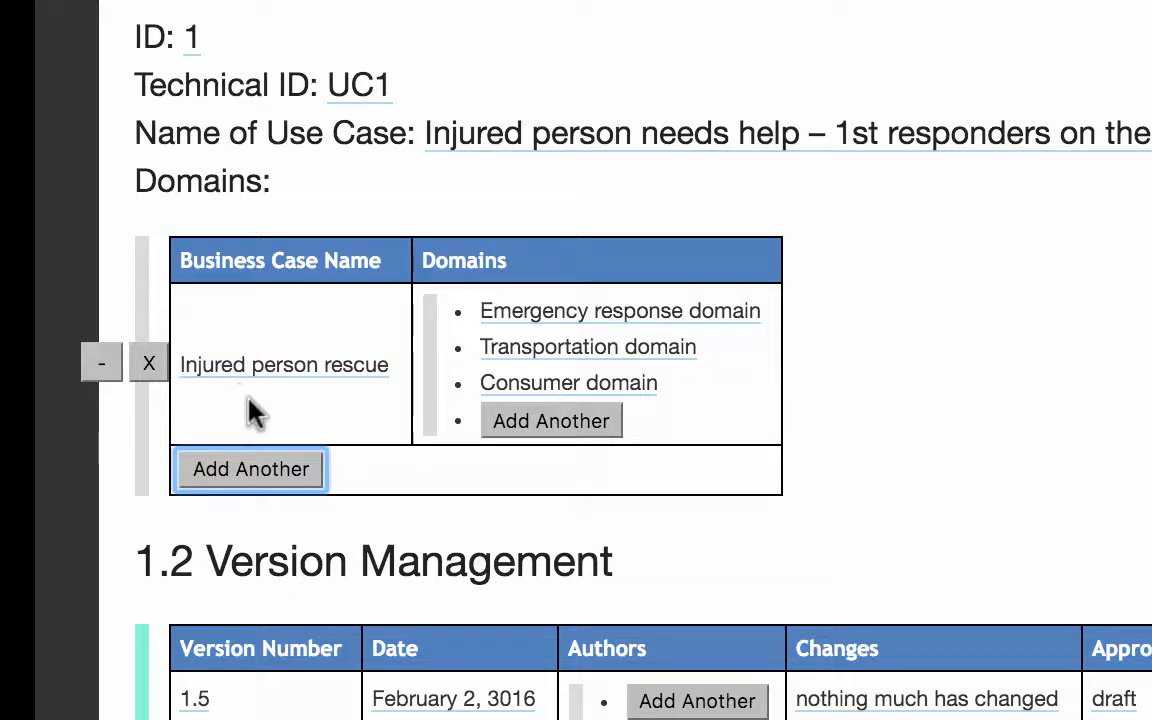
pyautogui.click(103, 368)
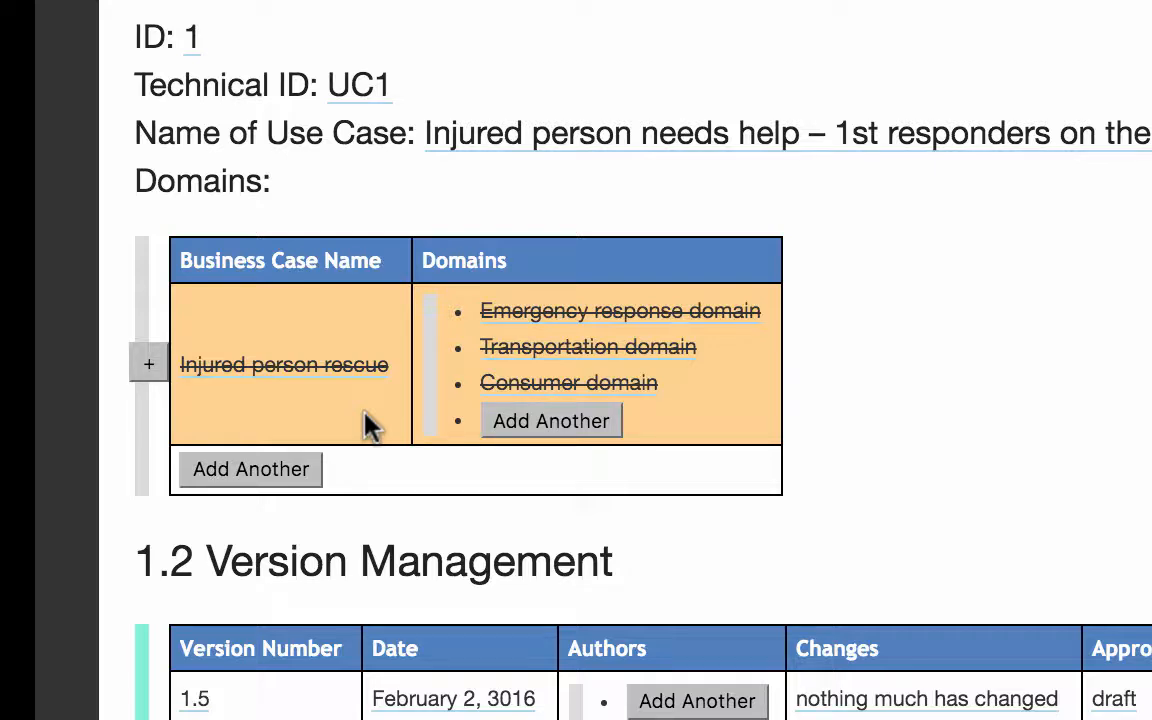
pyautogui.click(148, 368)
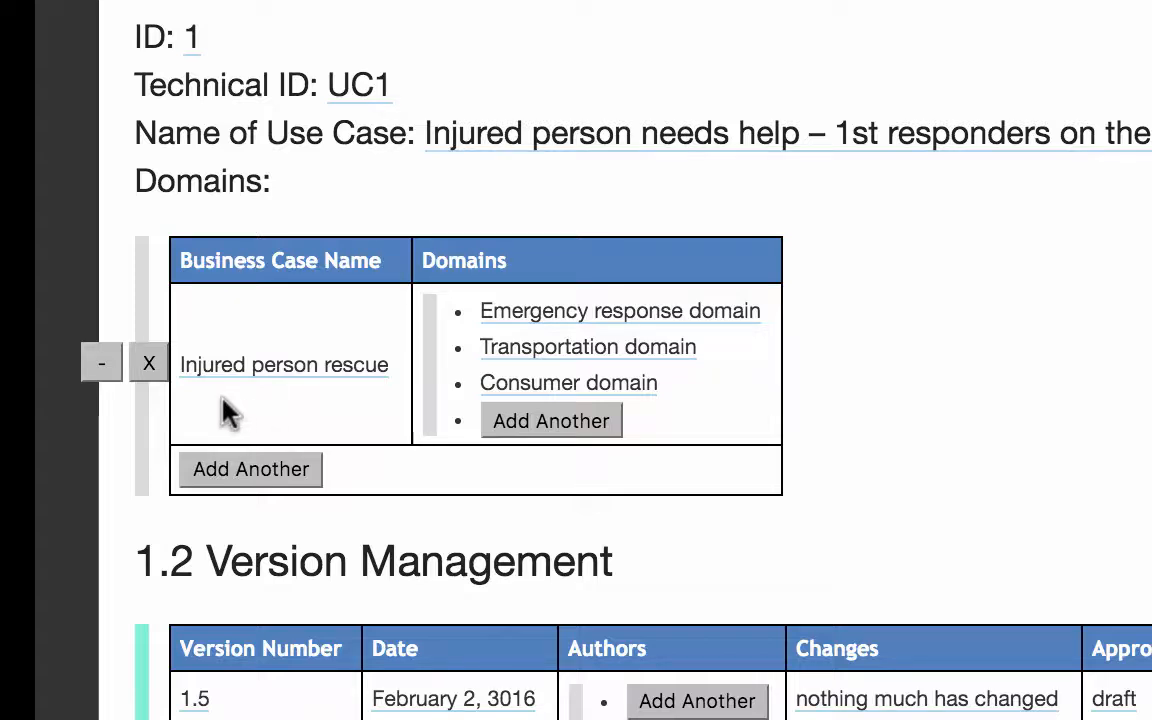
pyautogui.click(150, 366)
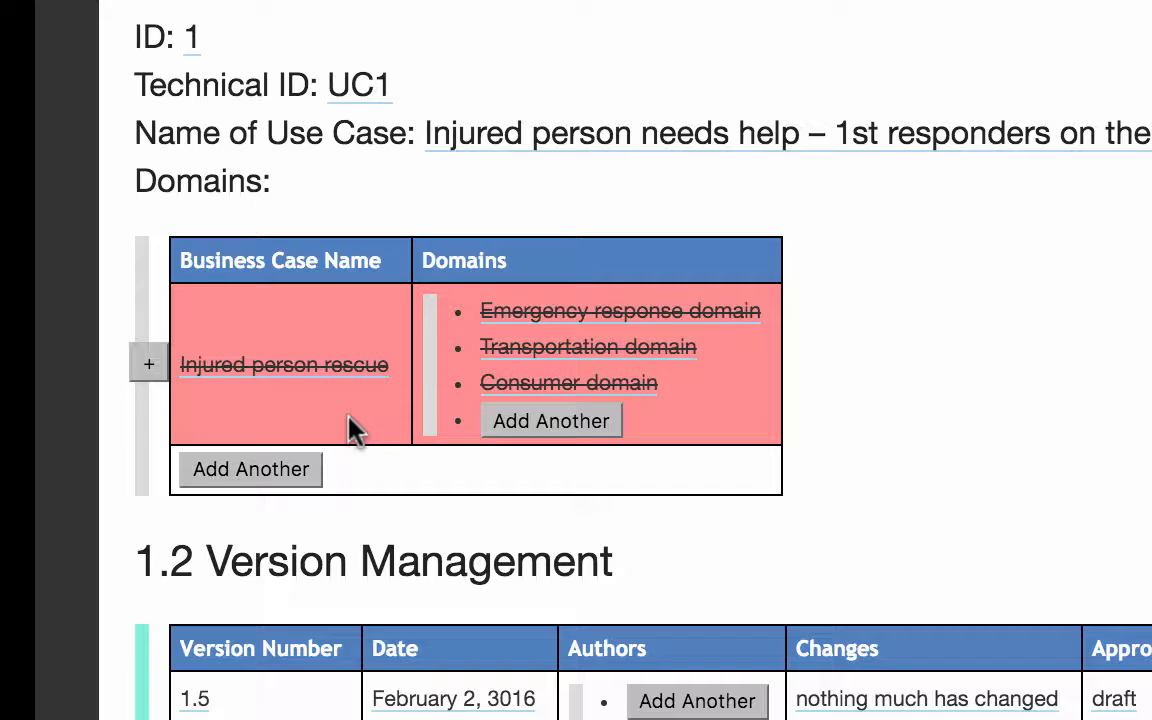
pyautogui.click(148, 364)
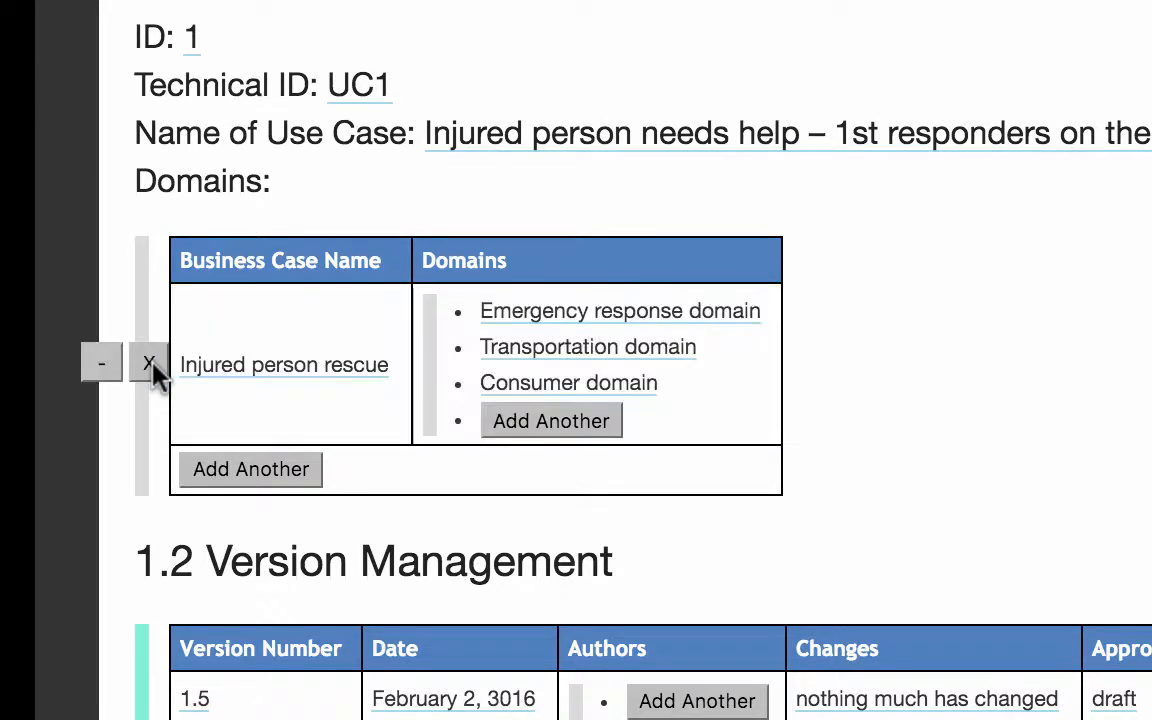
pyautogui.click(100, 366)
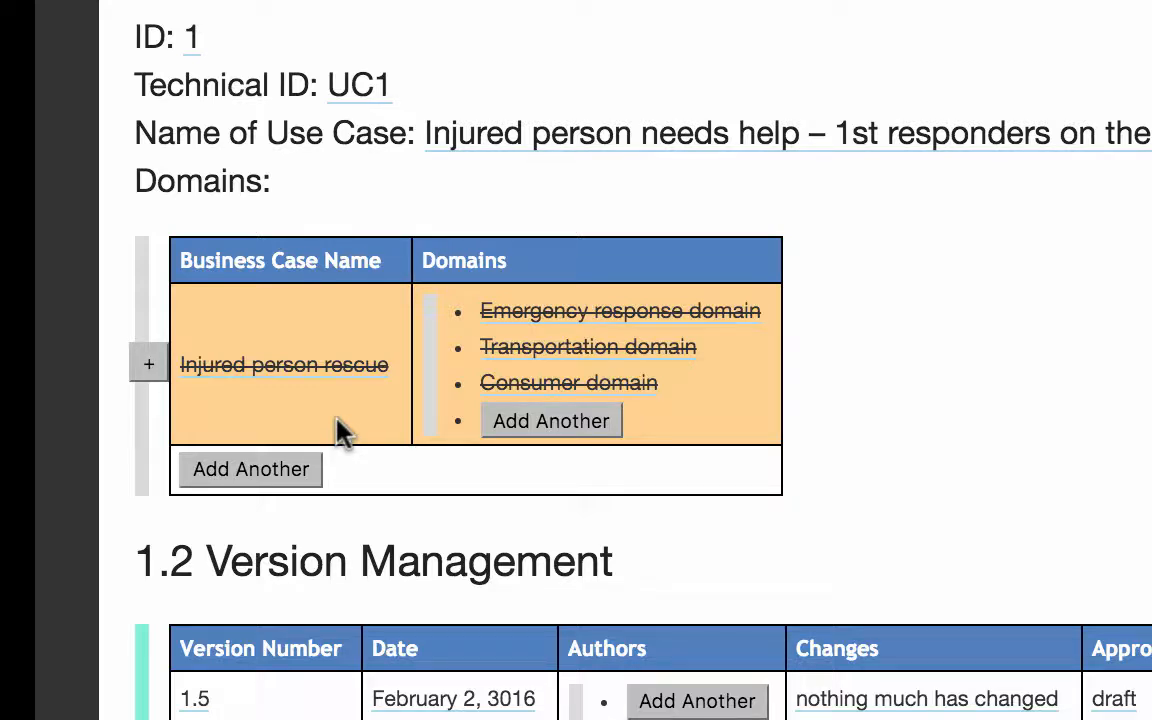
pyautogui.click(152, 368)
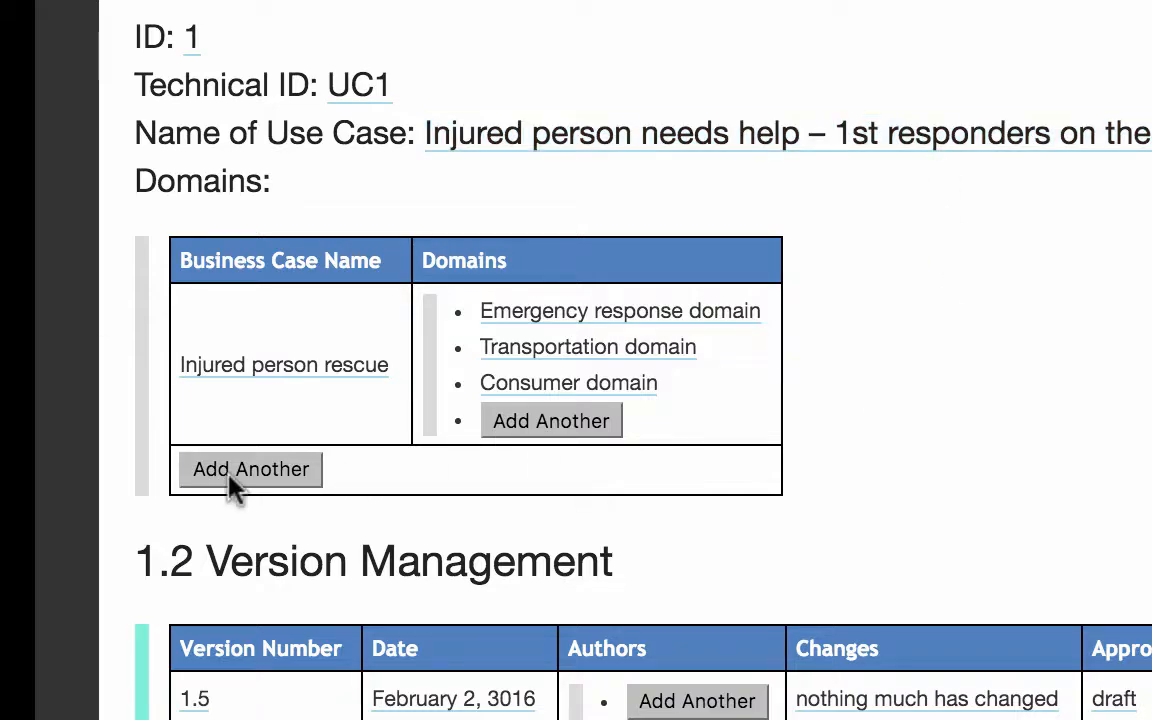
pyautogui.moveTo(200, 425)
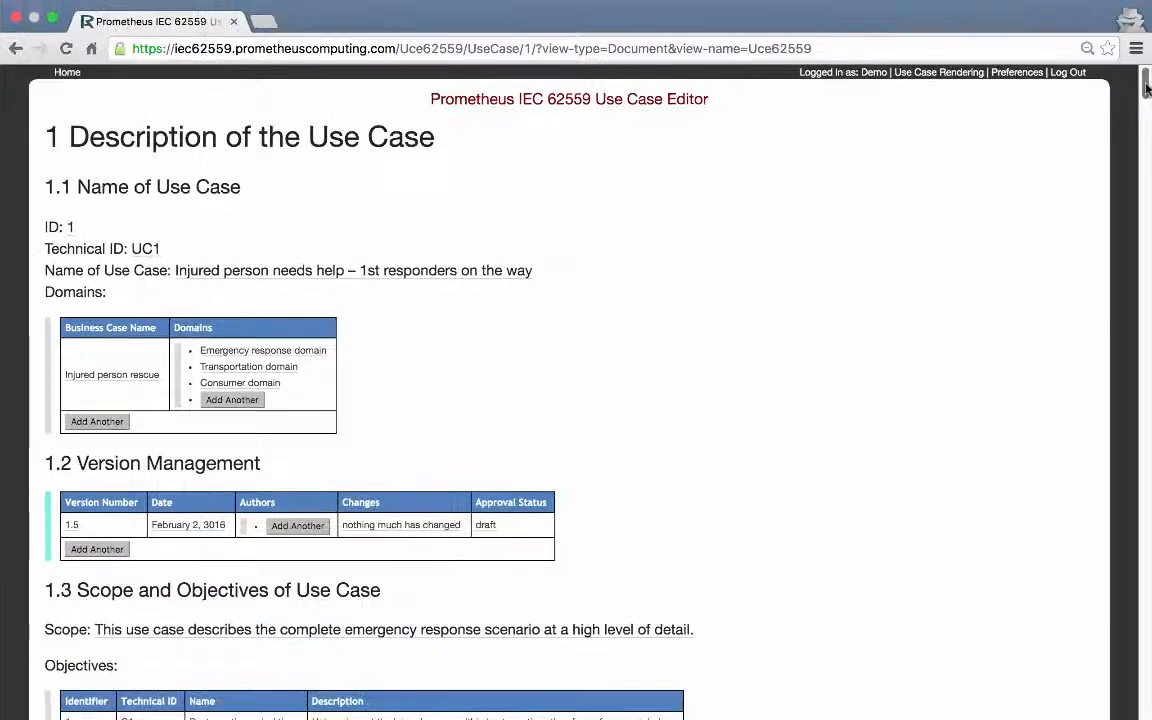
# Step: Add a new Business Case row to the Domains table in section 1.1
pyautogui.scroll(-10, 1126, 175)
pyautogui.scroll(-15, 1126, 175)
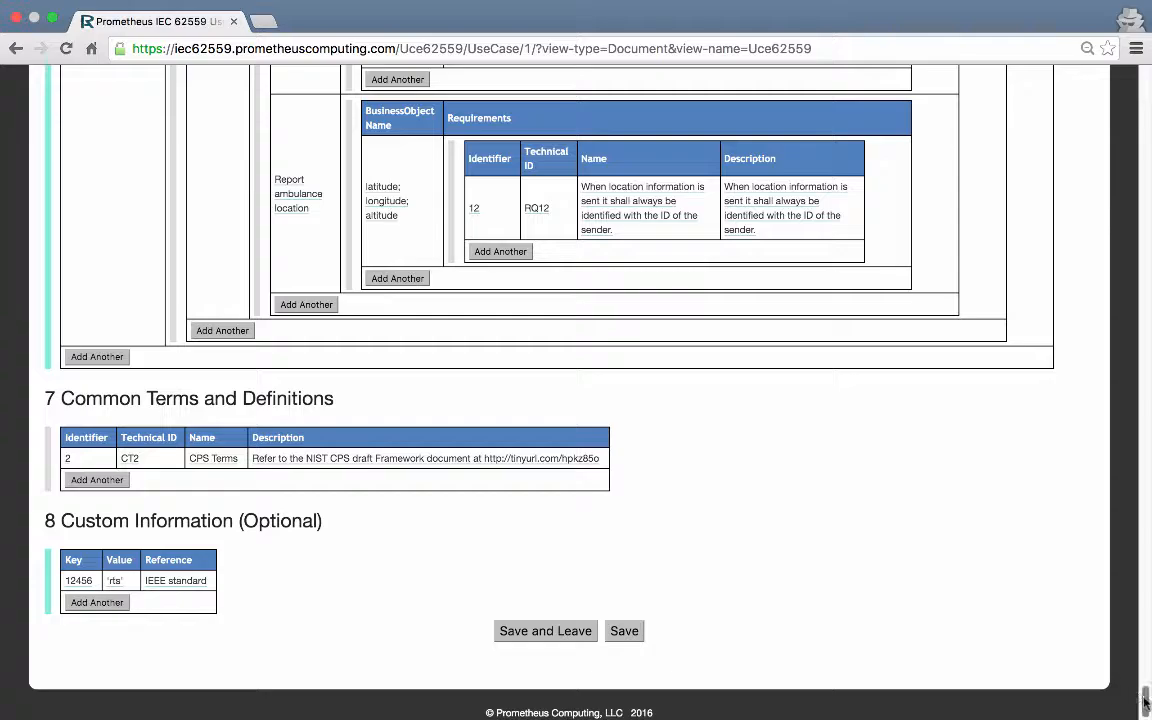
pyautogui.moveTo(1146, 701); pyautogui.dragTo(1148, 85)
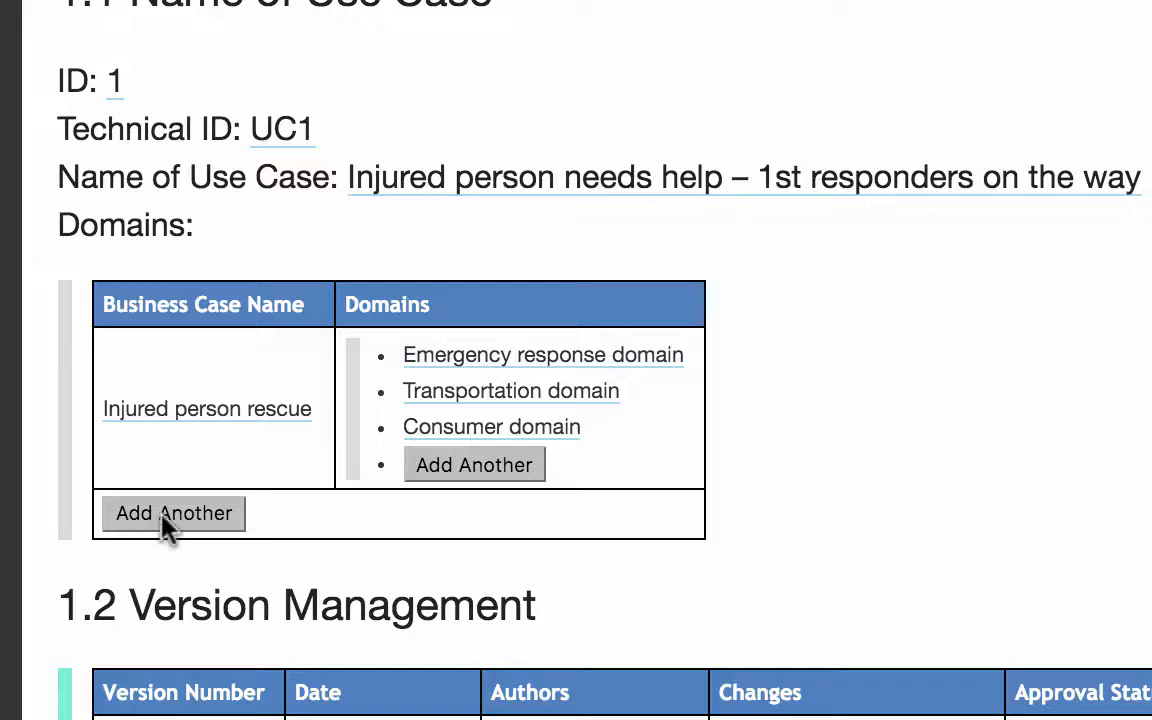
pyautogui.click(164, 518)
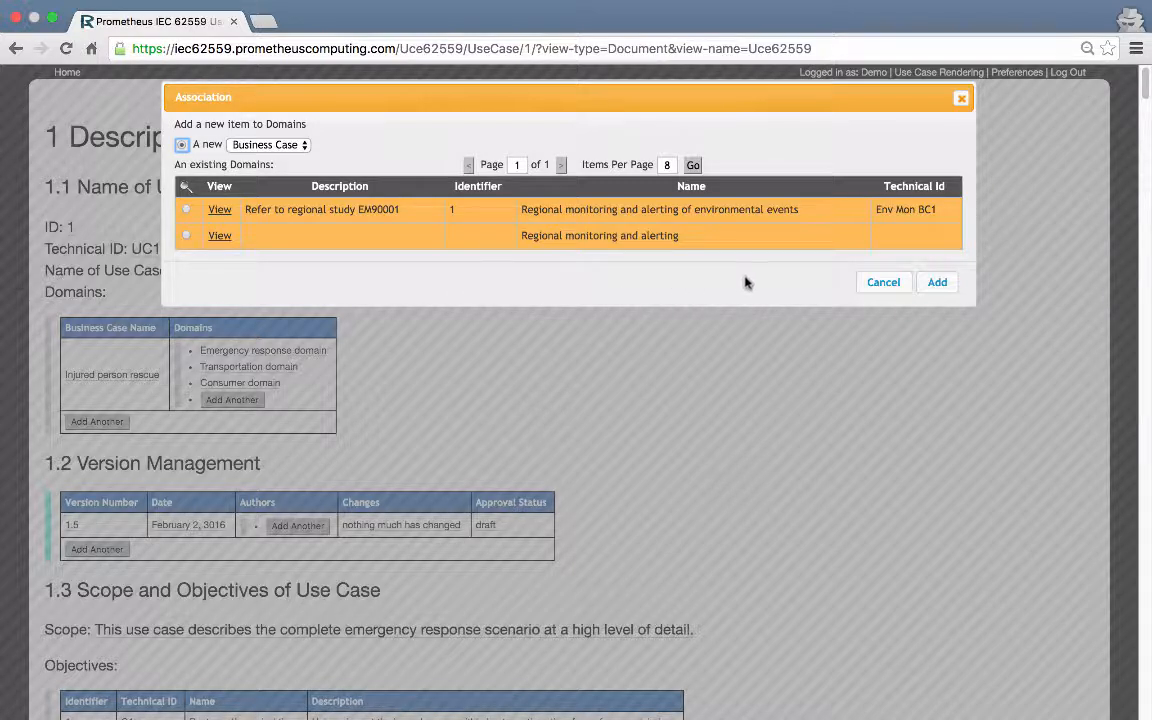
pyautogui.click(940, 284)
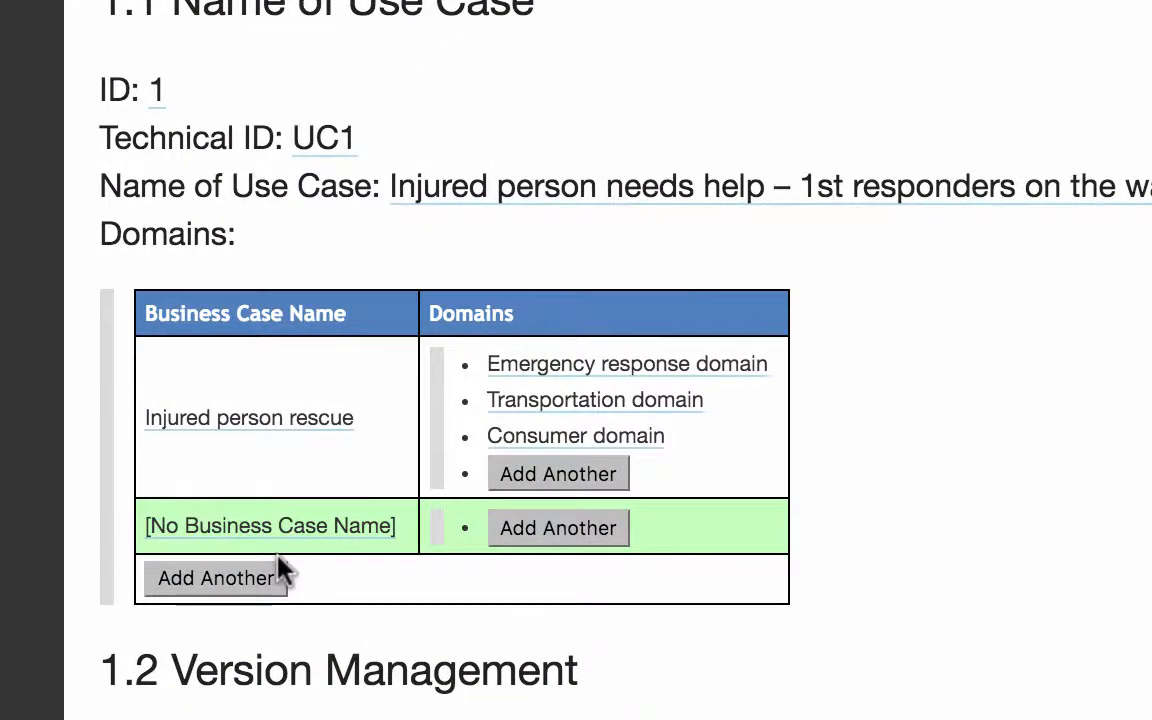
# Step: Name the new business case "Optimize use of emergency resources" and save the use case
pyautogui.click(275, 526)
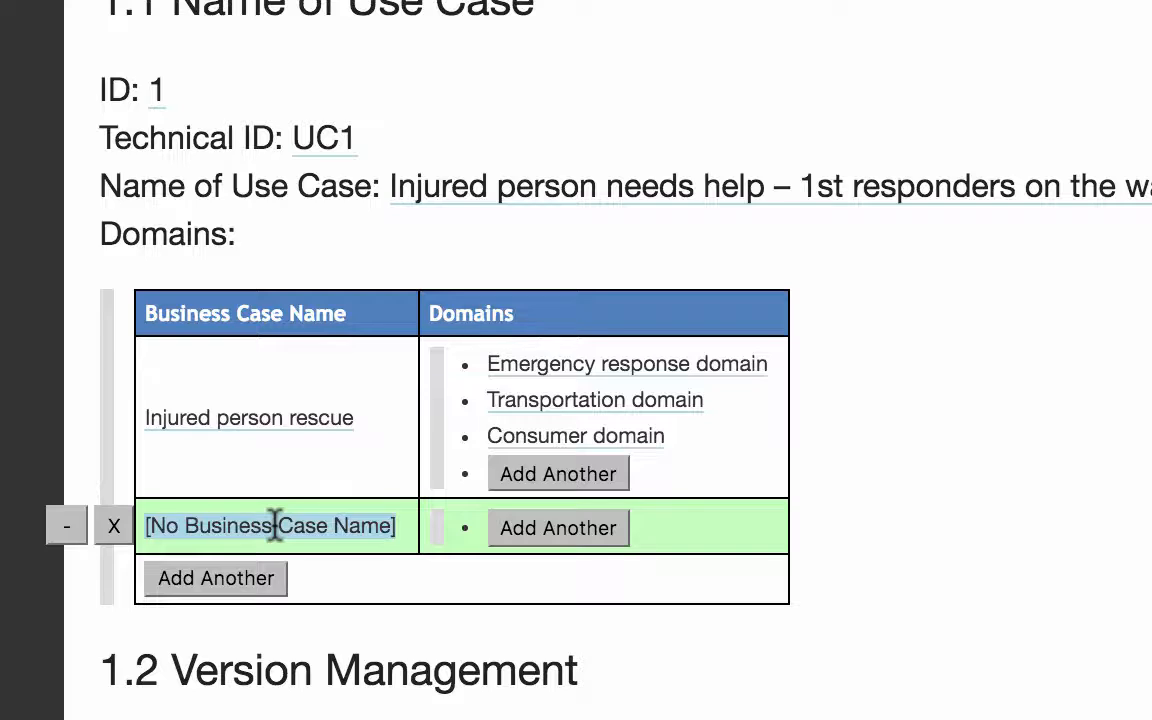
pyautogui.click(278, 525)
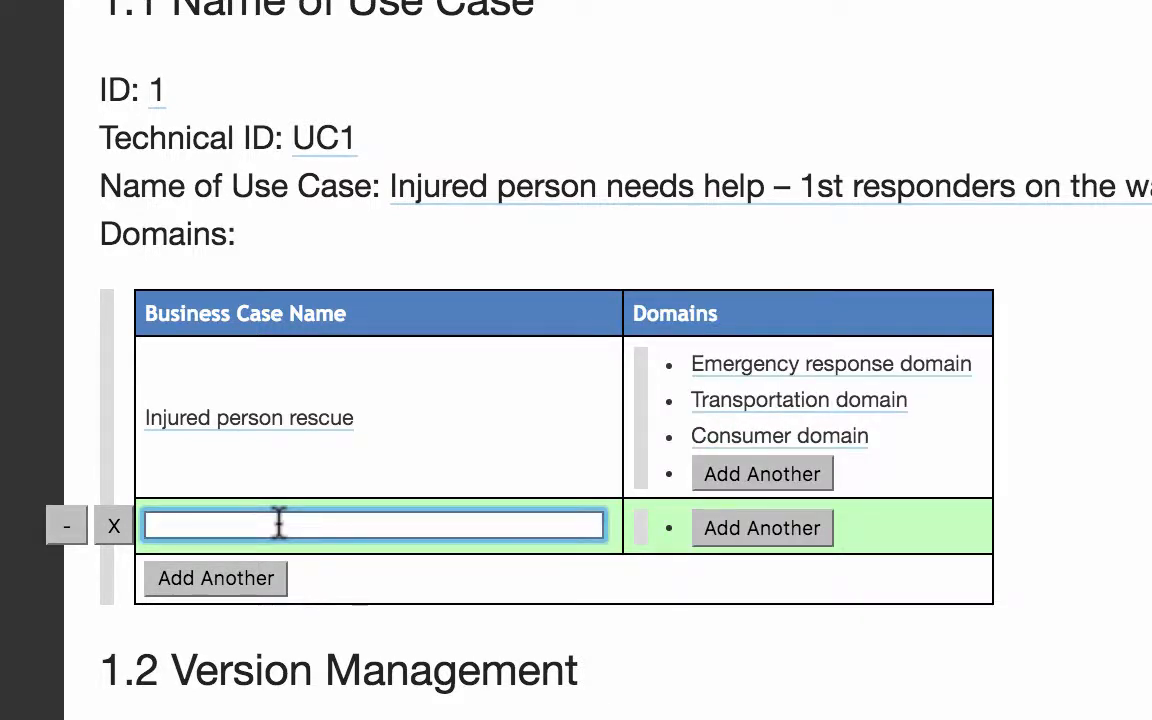
pyautogui.write('Optimize')
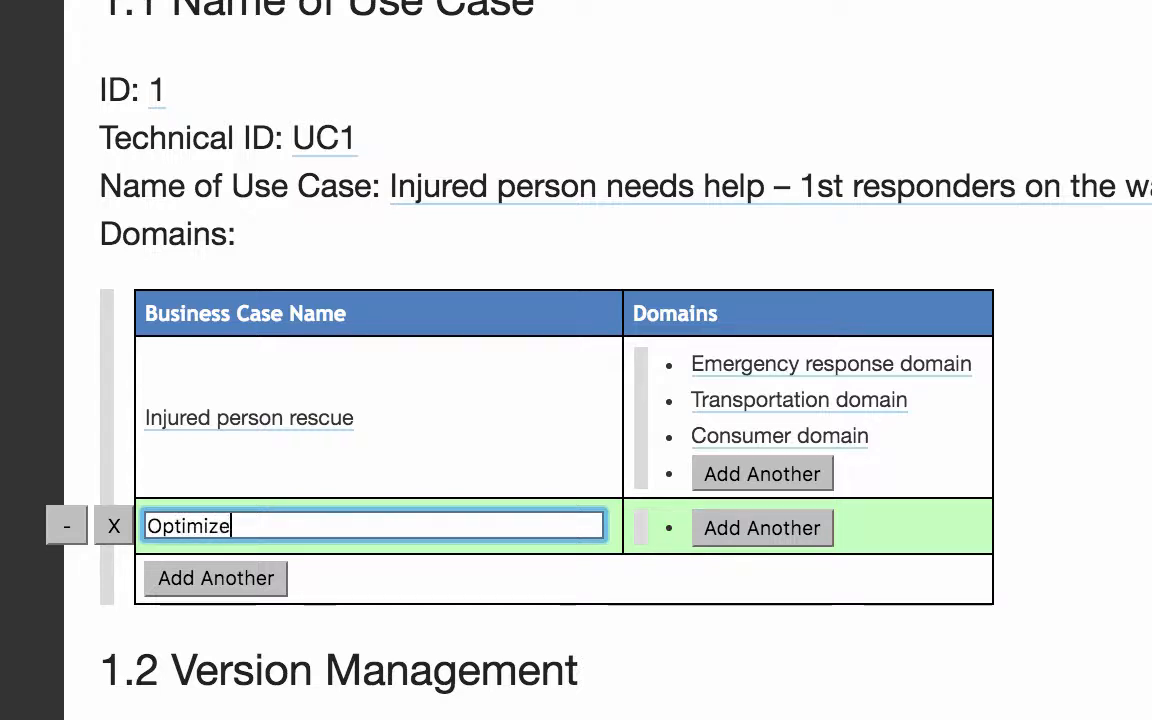
pyautogui.write(' use ')
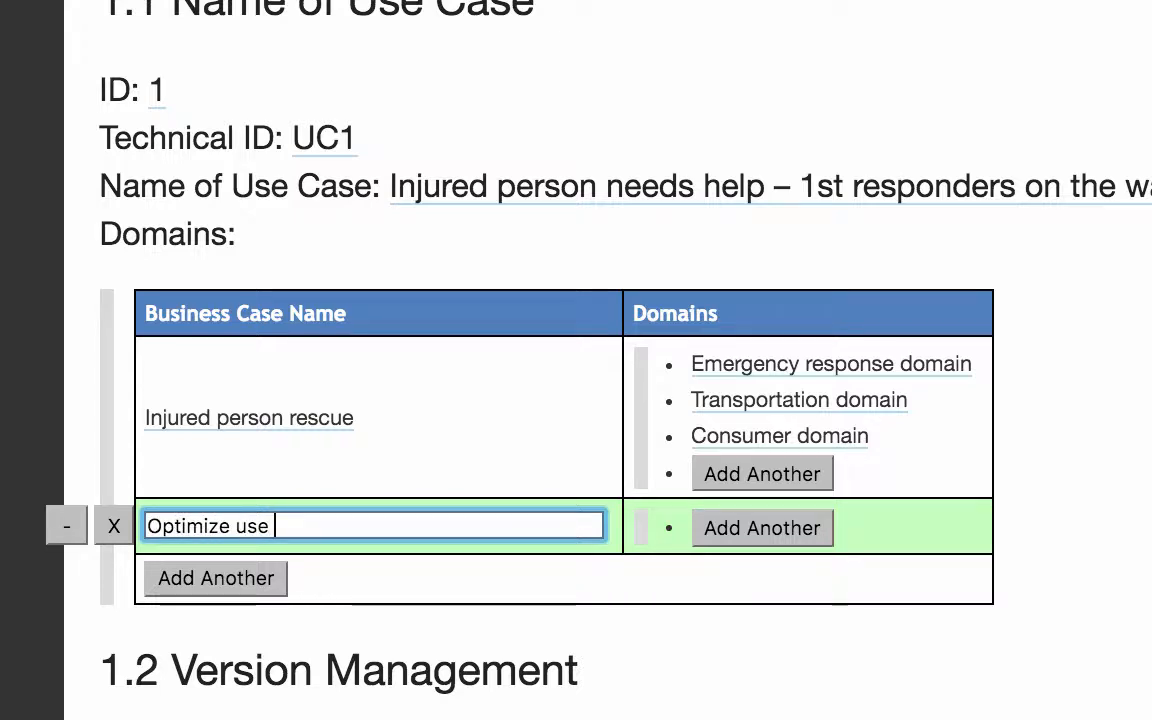
pyautogui.write('of e')
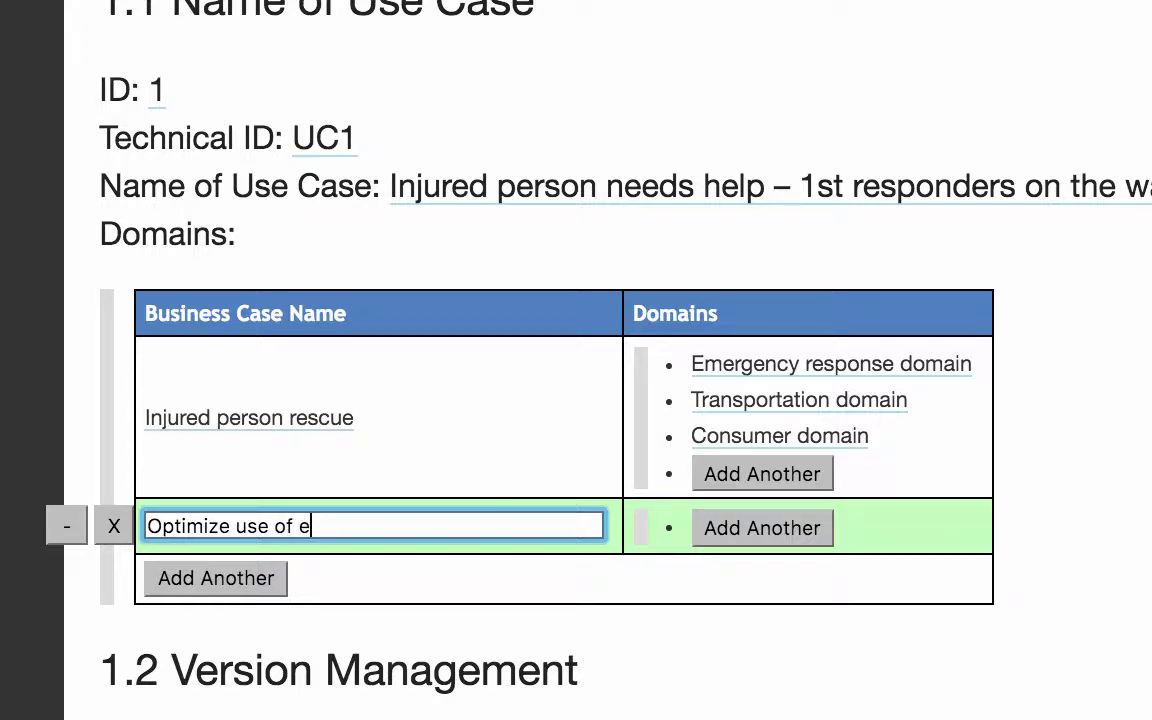
pyautogui.write('mergenc')
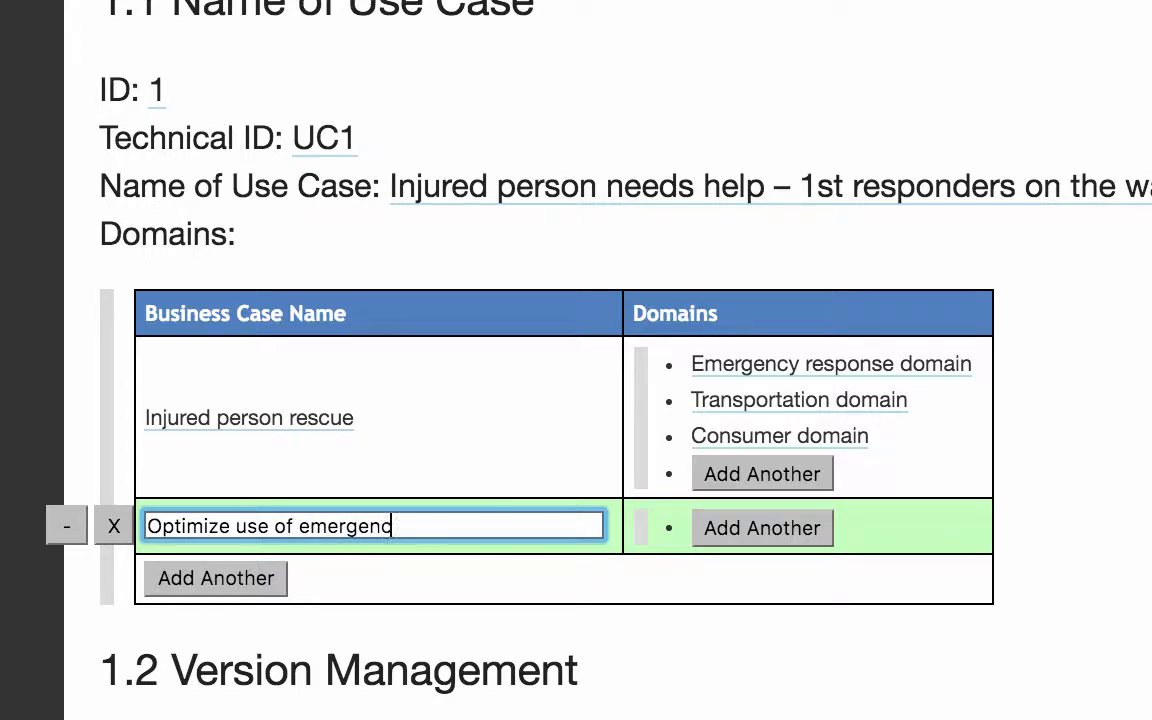
pyautogui.write('y resource')
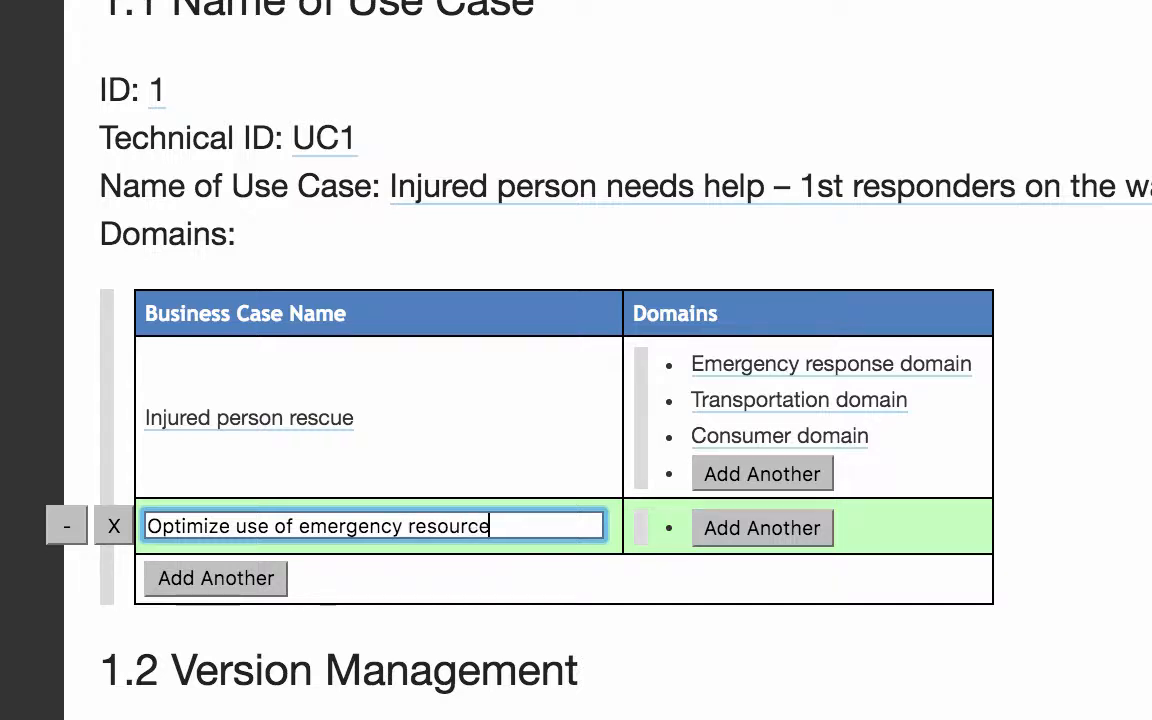
pyautogui.write('s')
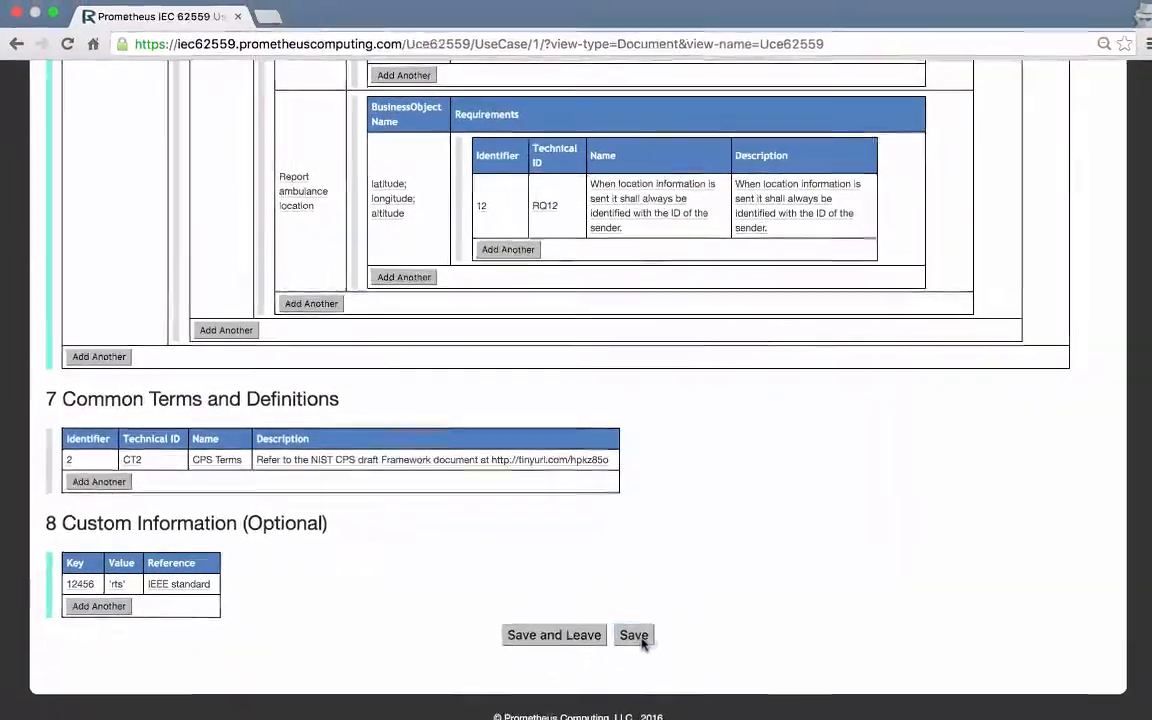
pyautogui.click(642, 641)
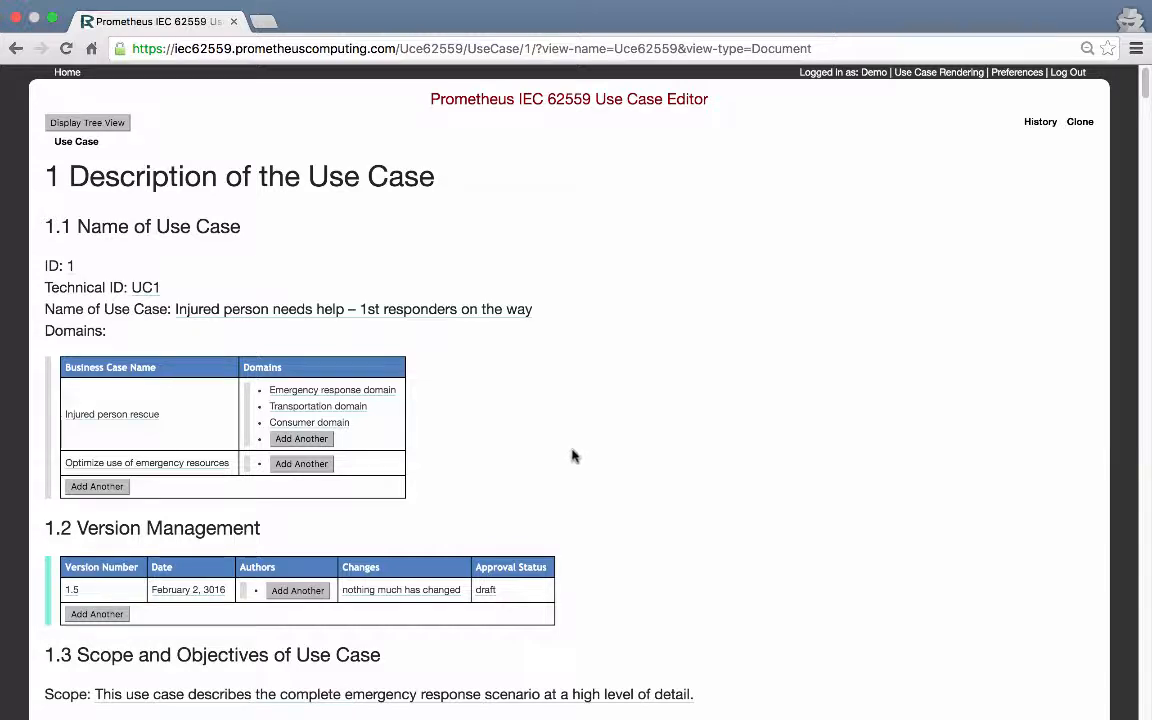
# Step: Add the existing Emergency response domain to the "Optimize use of emergency resources" business case and save the use case
pyautogui.click(300, 465)
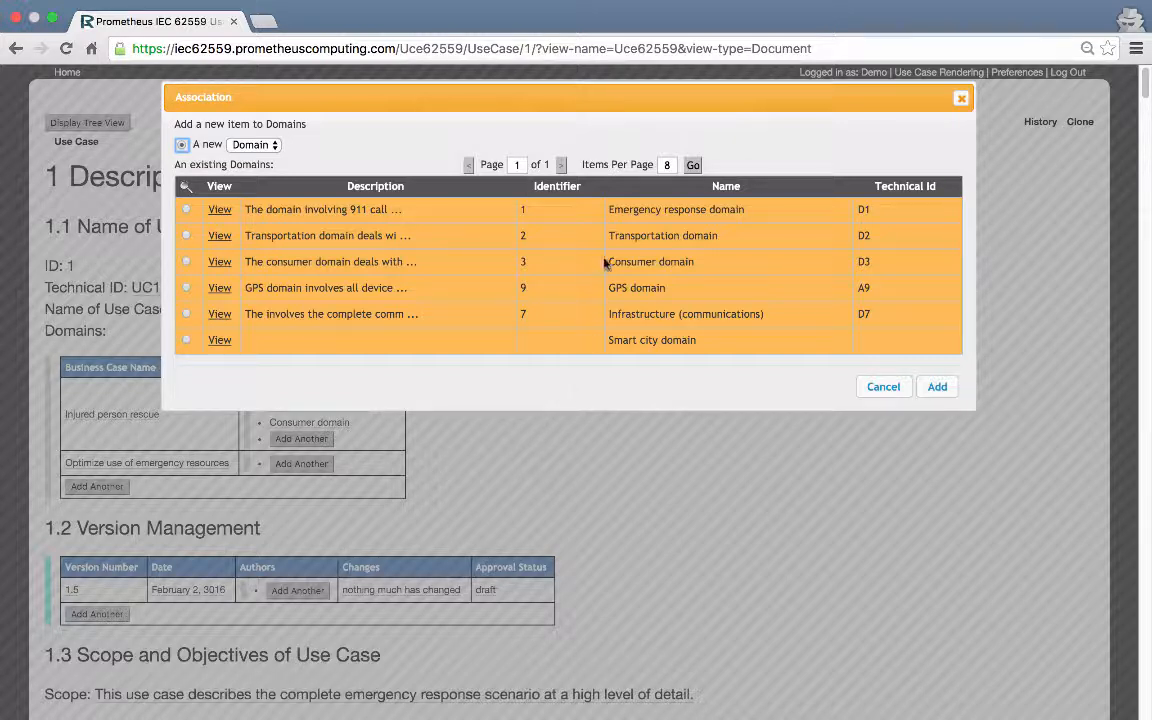
pyautogui.click(186, 211)
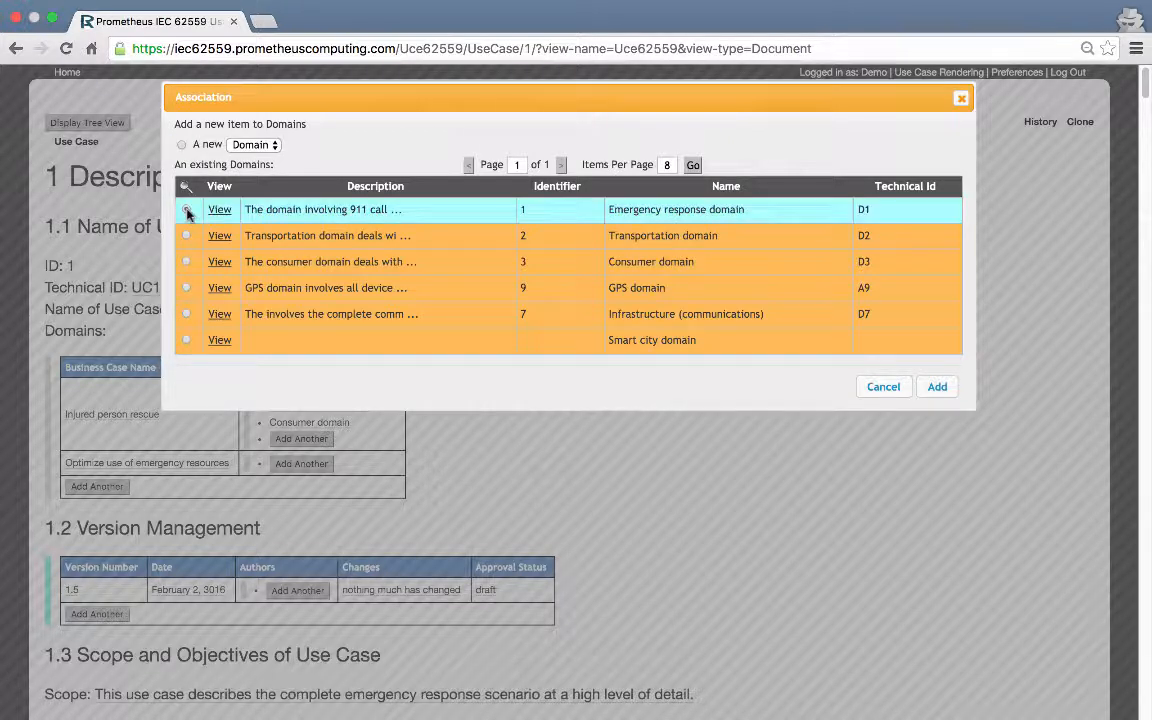
pyautogui.click(938, 388)
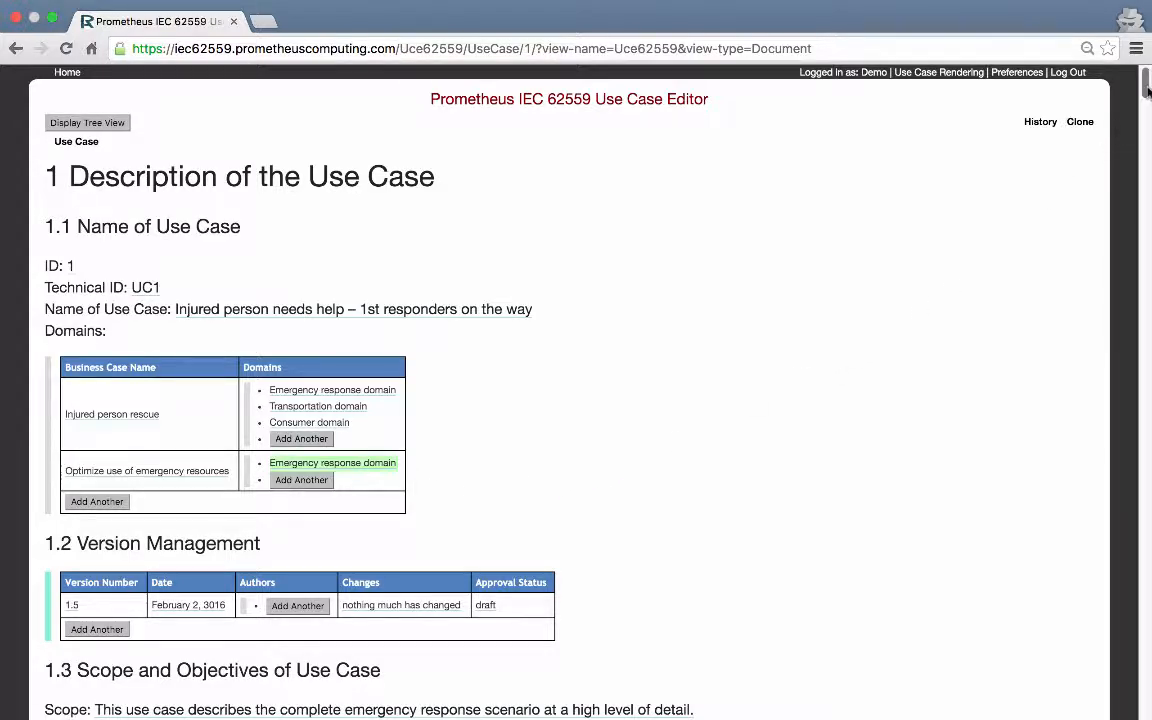
pyautogui.moveTo(1147, 90); pyautogui.dragTo(1147, 700)
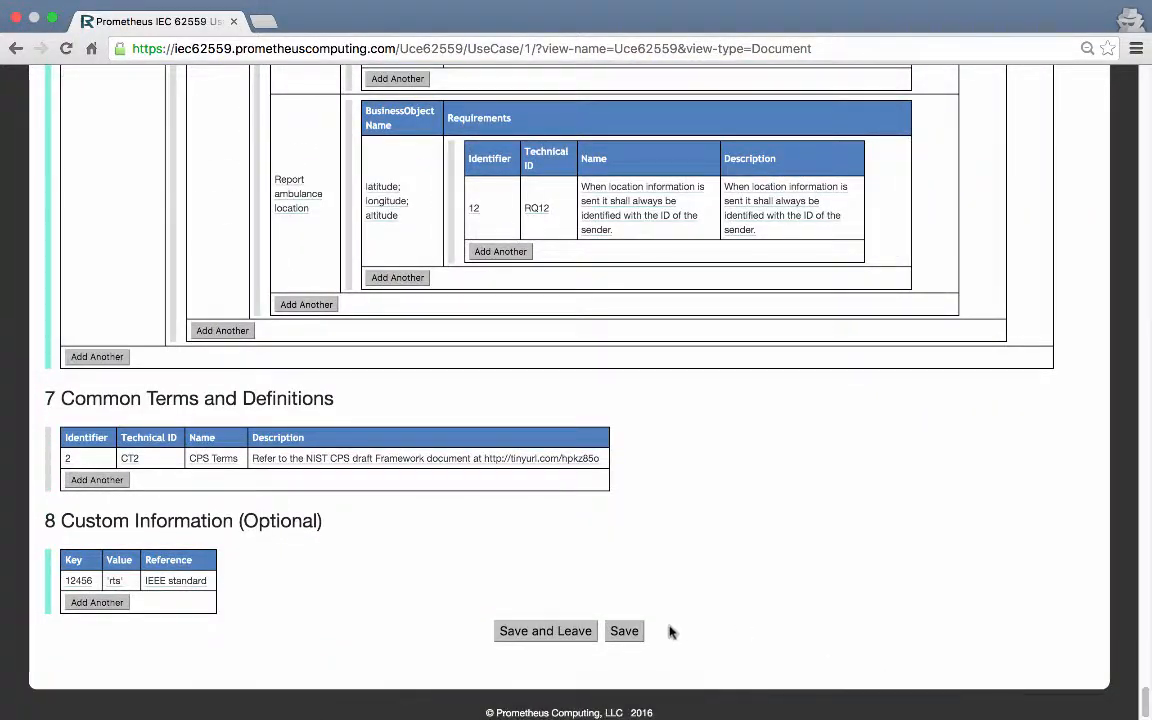
pyautogui.click(624, 631)
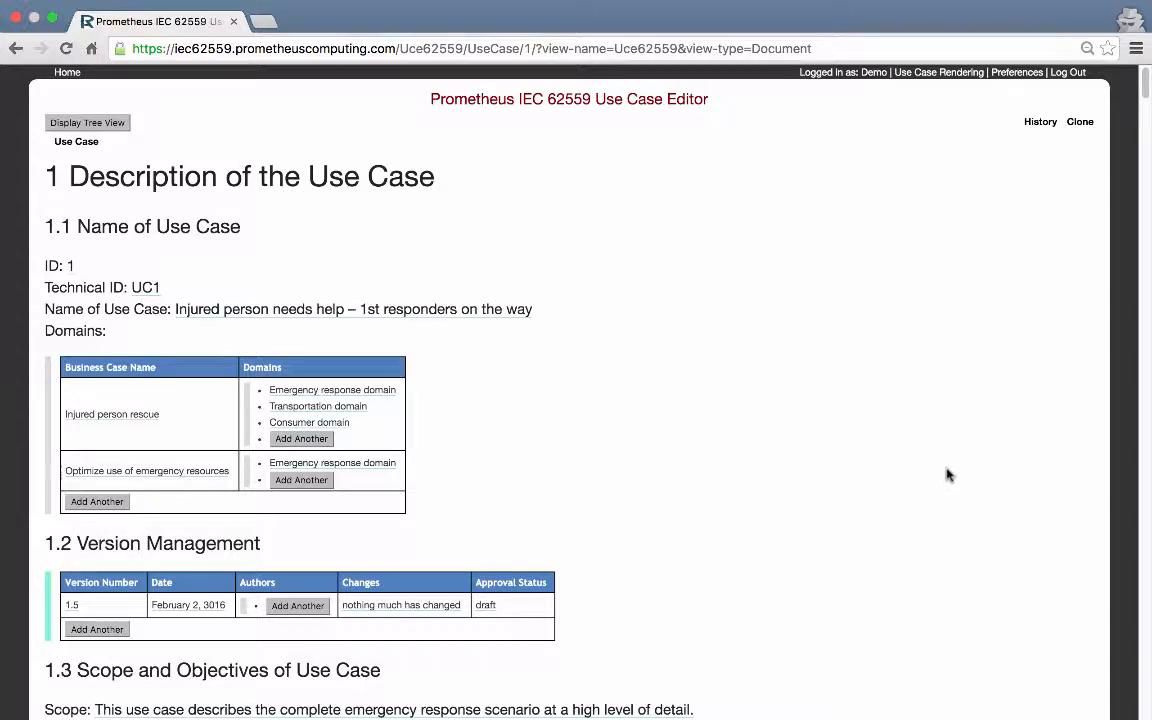
# Step: Save the use case and leave its document view
pyautogui.scroll(-2, 935, 465)
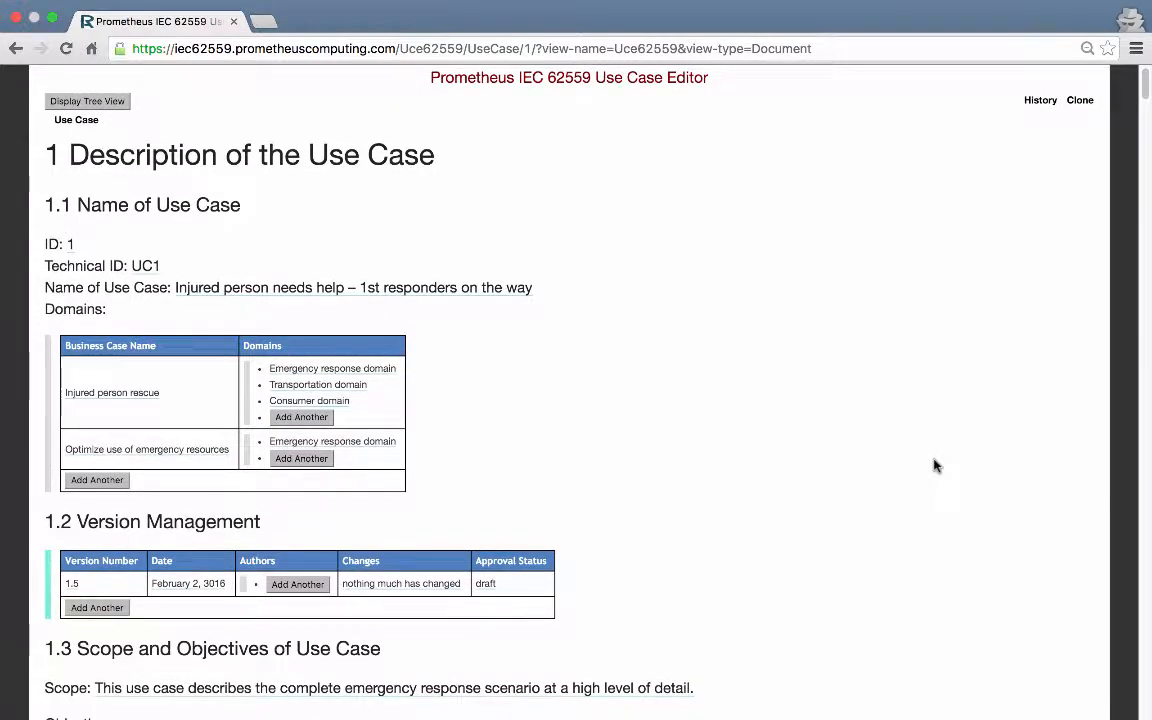
pyautogui.moveTo(1147, 90); pyautogui.dragTo(1148, 708)
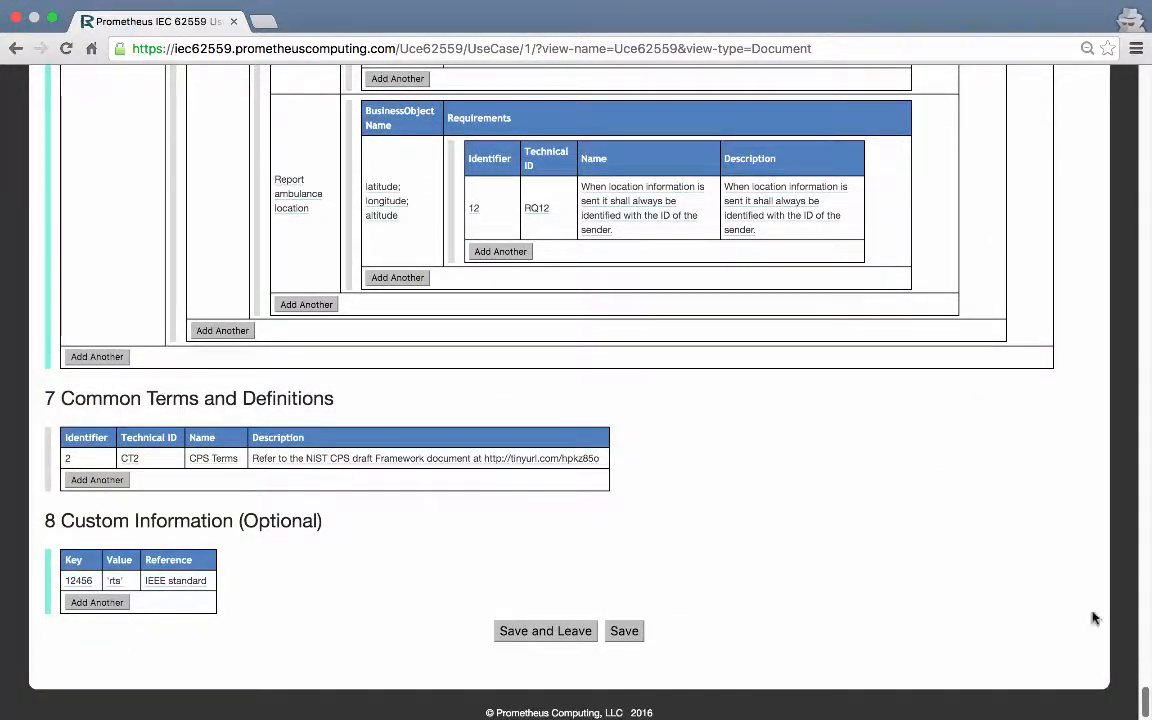
pyautogui.click(540, 628)
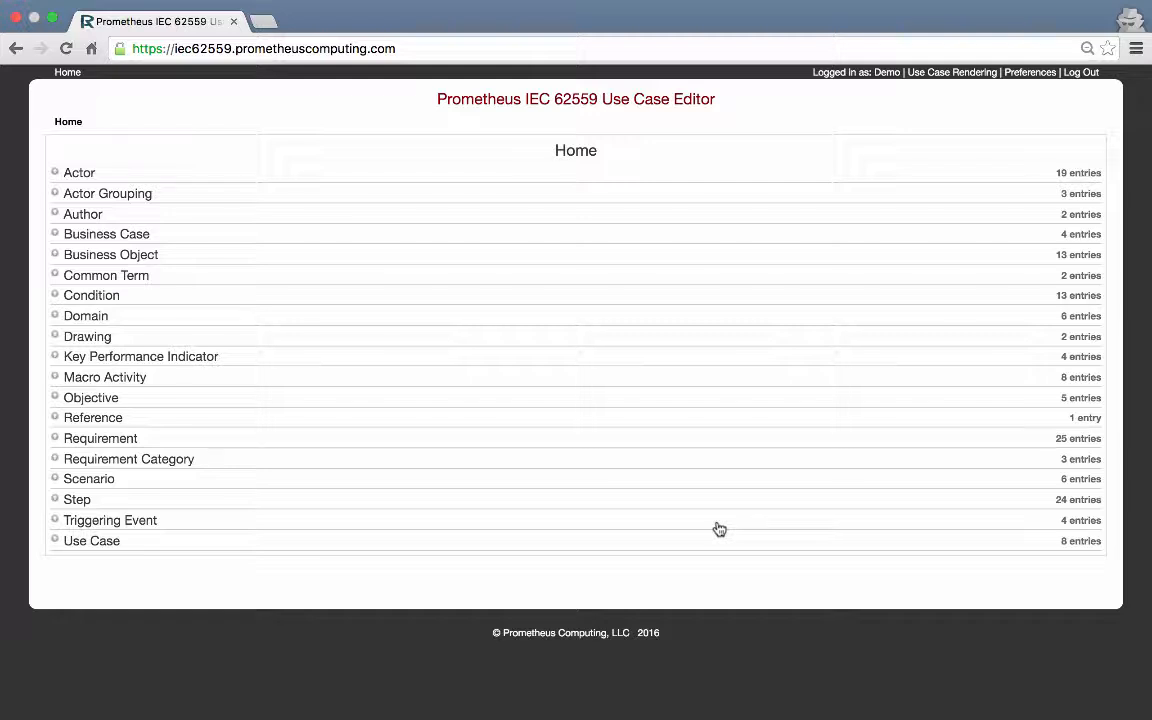
# Step: Expand the Use Case entries on the home page and start creating a new Use Case
pyautogui.click(70, 78)
pyautogui.click(97, 546)
pyautogui.scroll(-5, 280, 460)
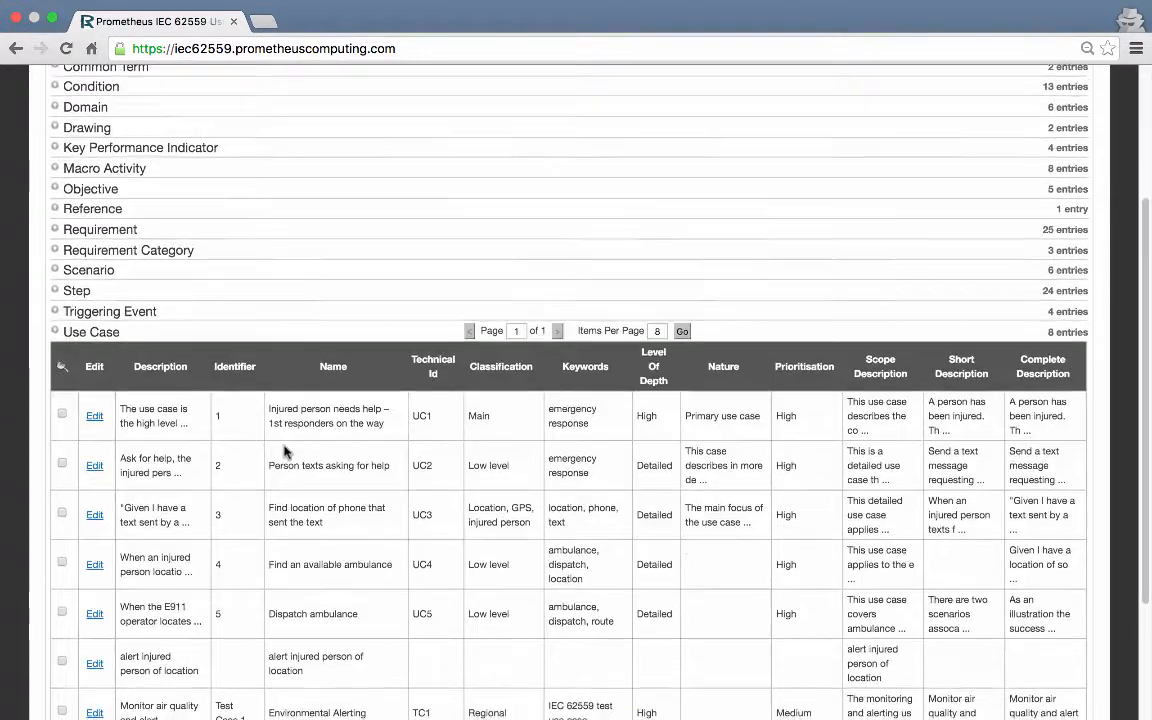
pyautogui.scroll(-2, 284, 452)
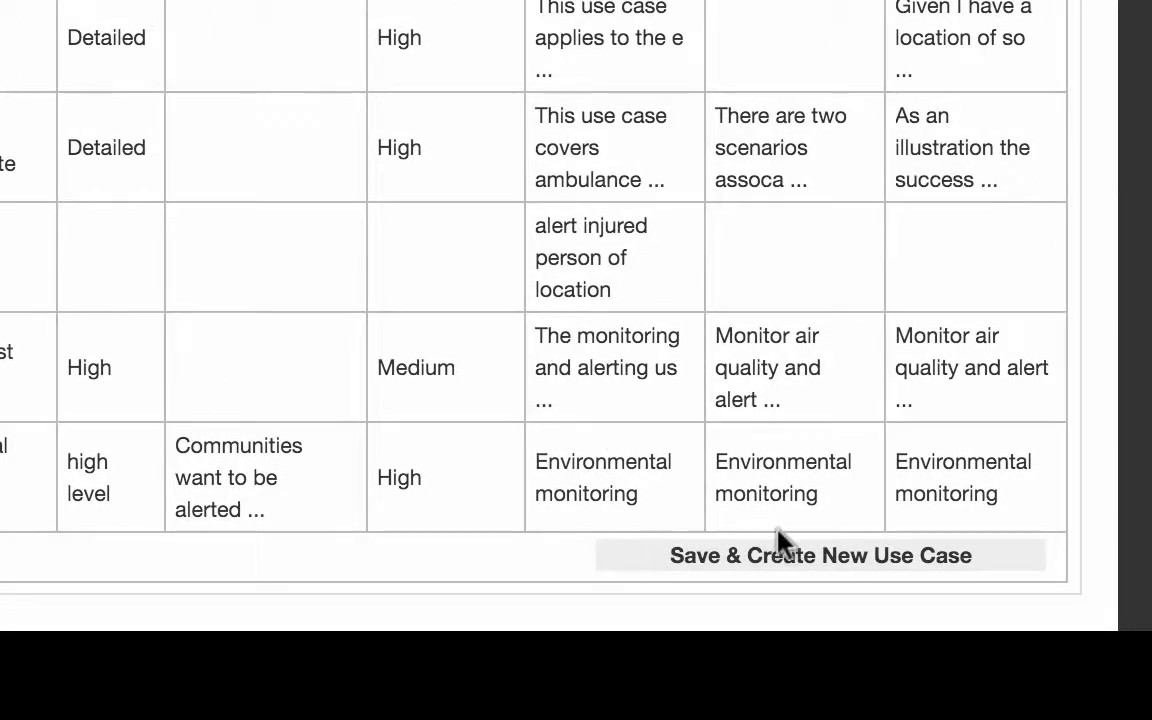
pyautogui.moveTo(785, 556)
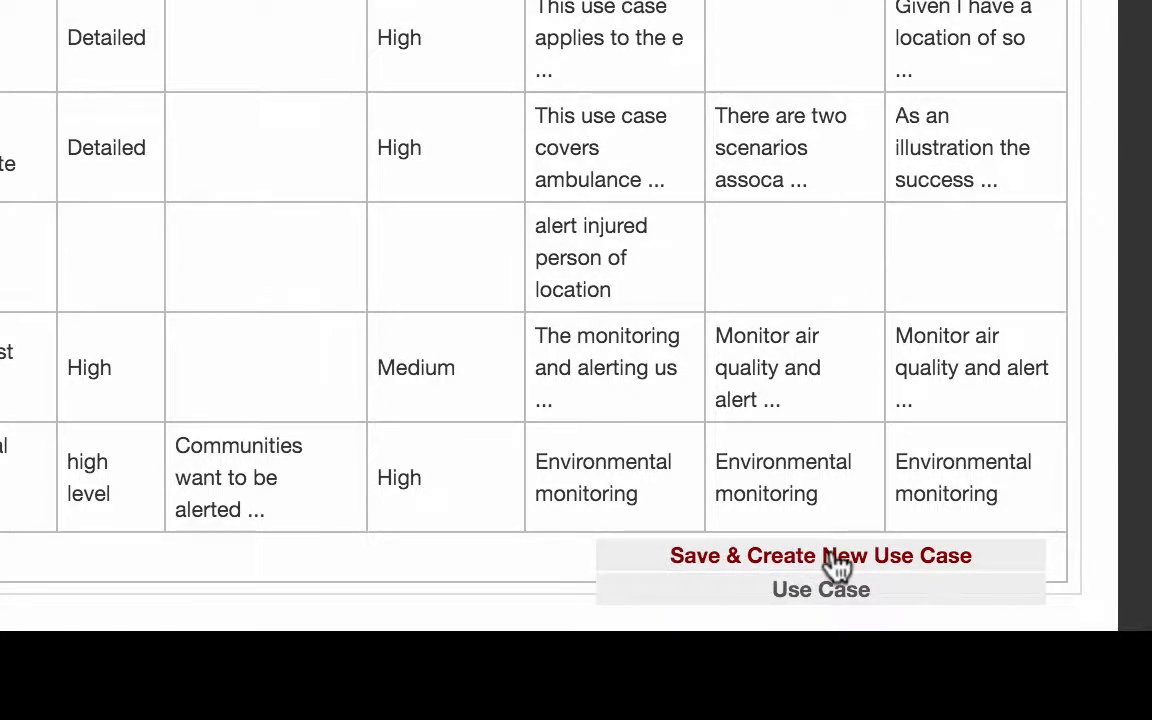
pyautogui.scroll(-1, 838, 563)
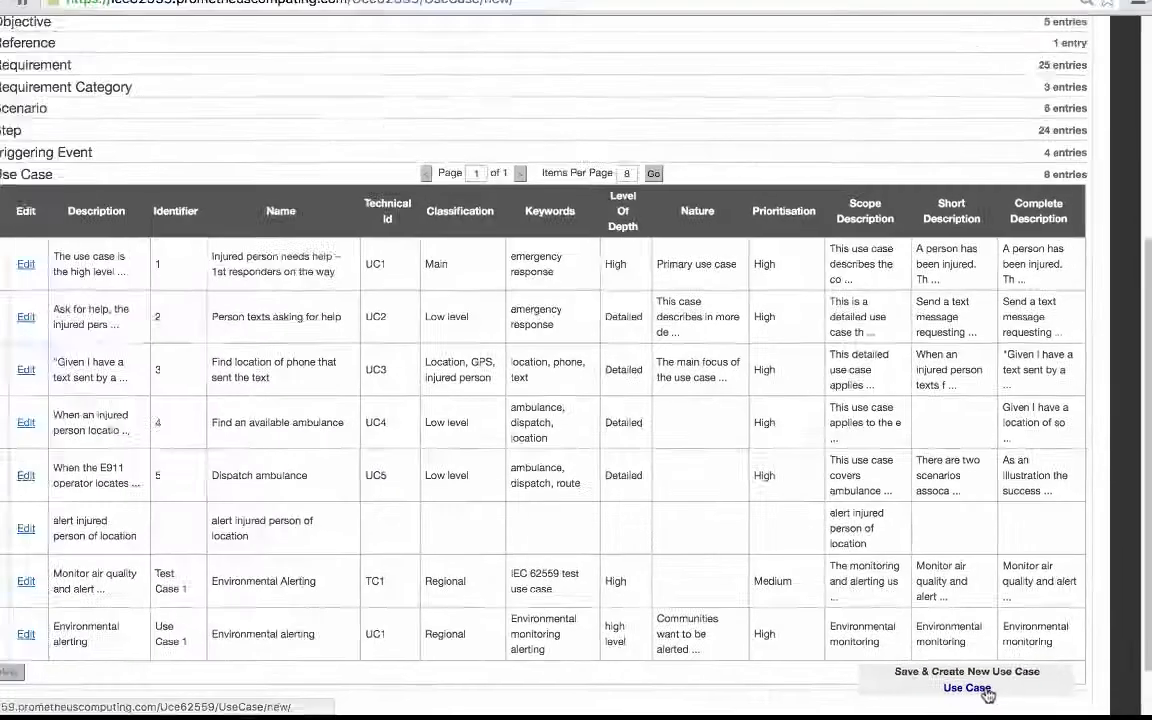
pyautogui.click(862, 585)
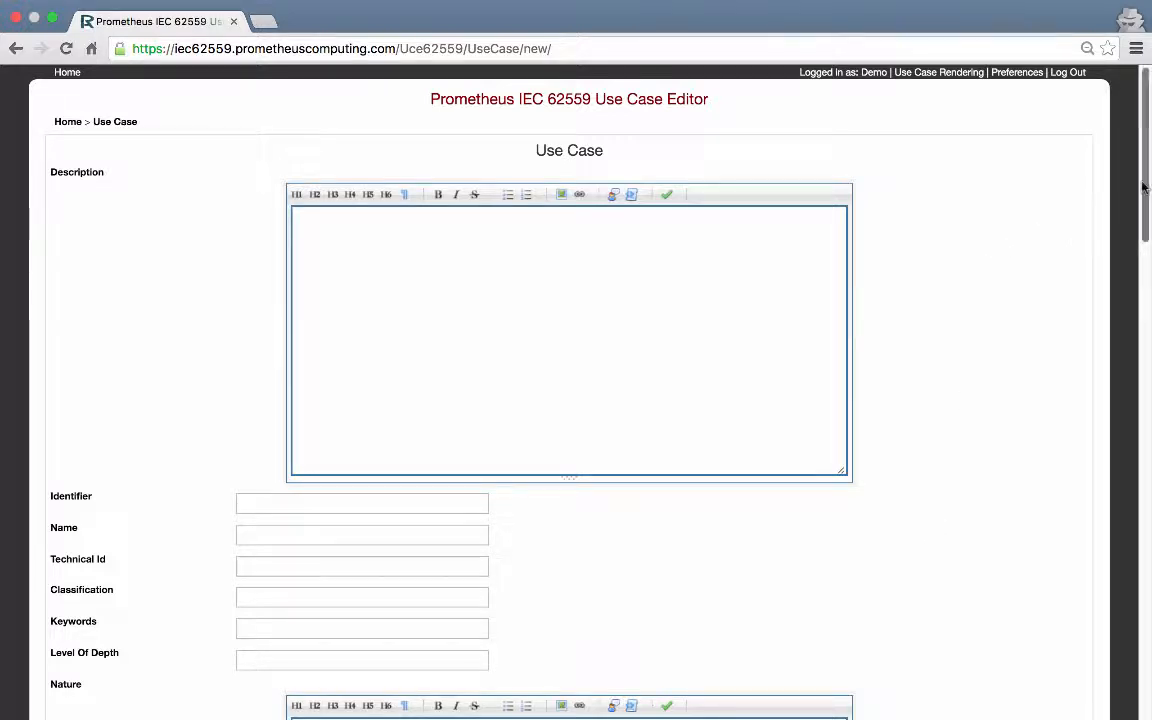
# Step: Name the new use case "Injured person phones for help", then save and leave the form
pyautogui.moveTo(1146, 184); pyautogui.dragTo(1147, 668)
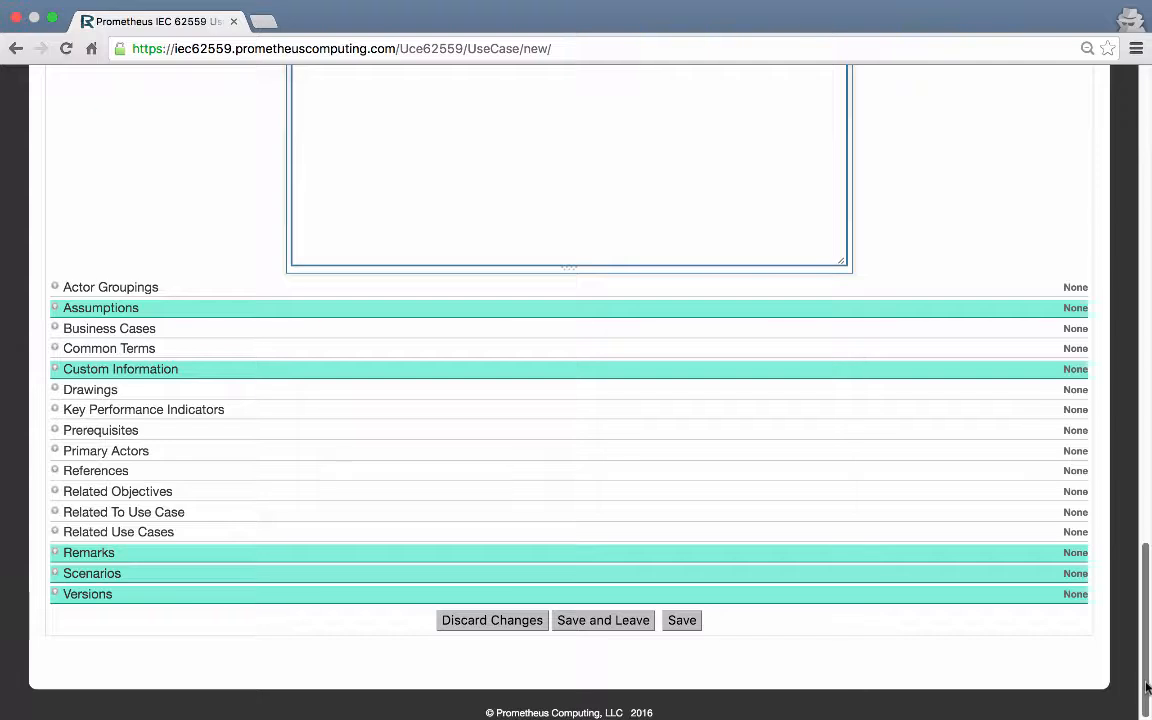
pyautogui.moveTo(1147, 687); pyautogui.dragTo(1149, 198)
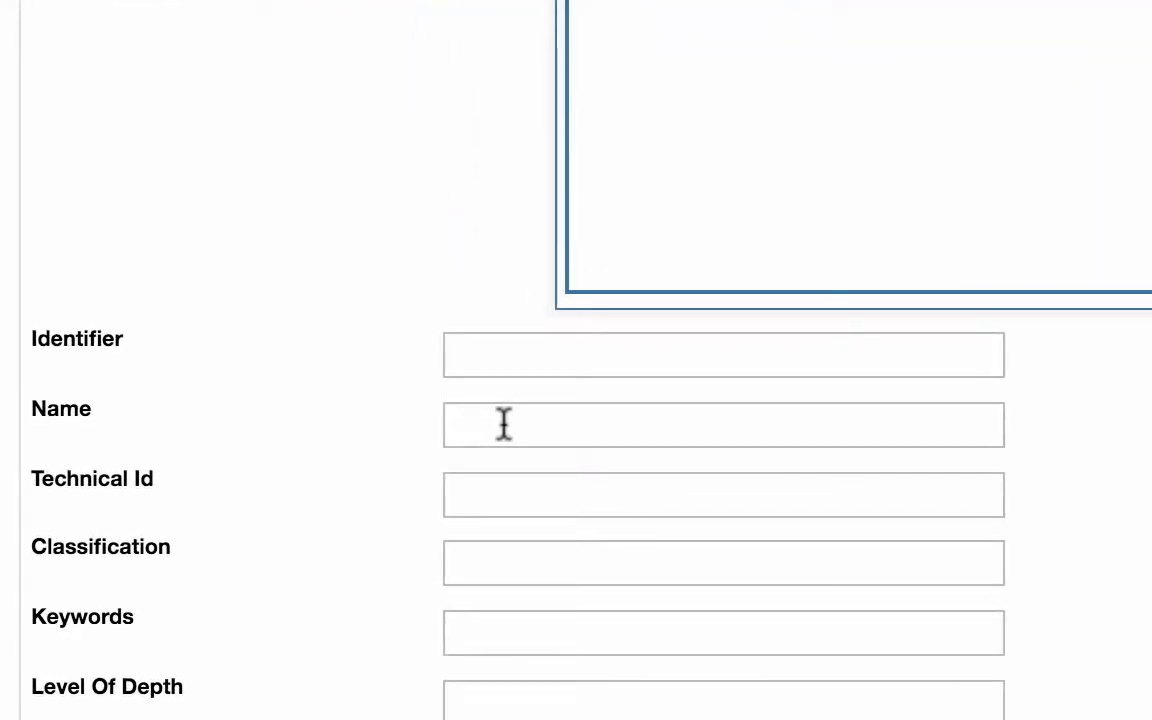
pyautogui.click(503, 424)
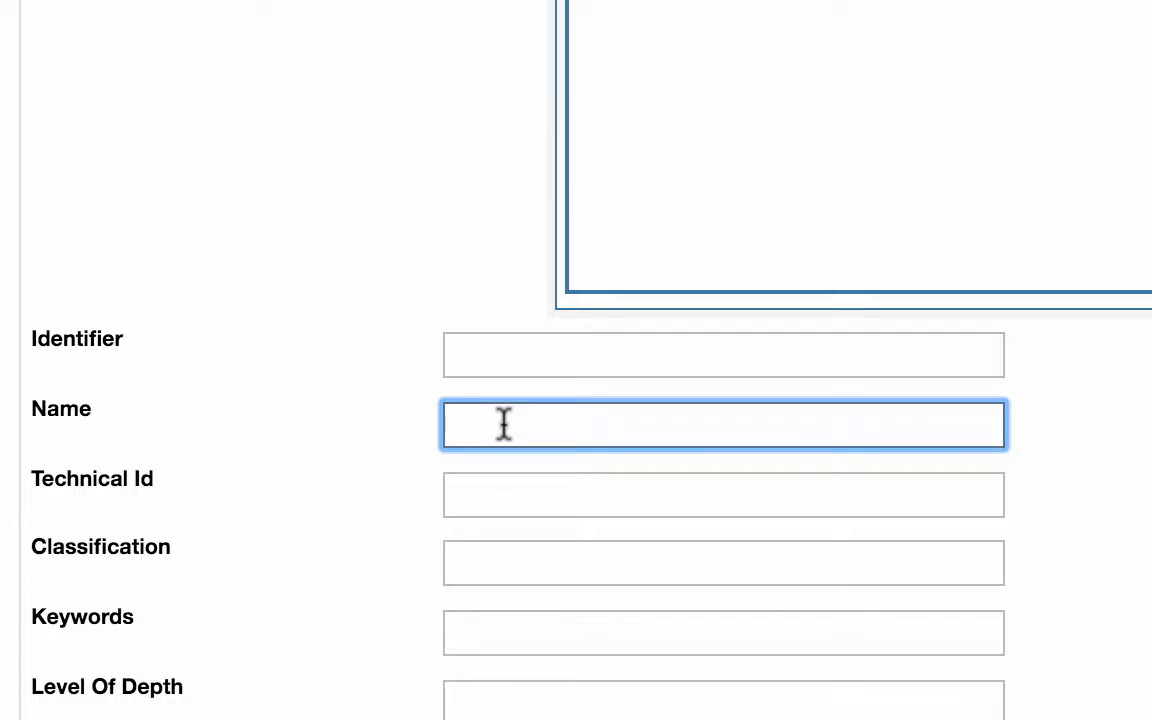
pyautogui.write('Injured person phones')
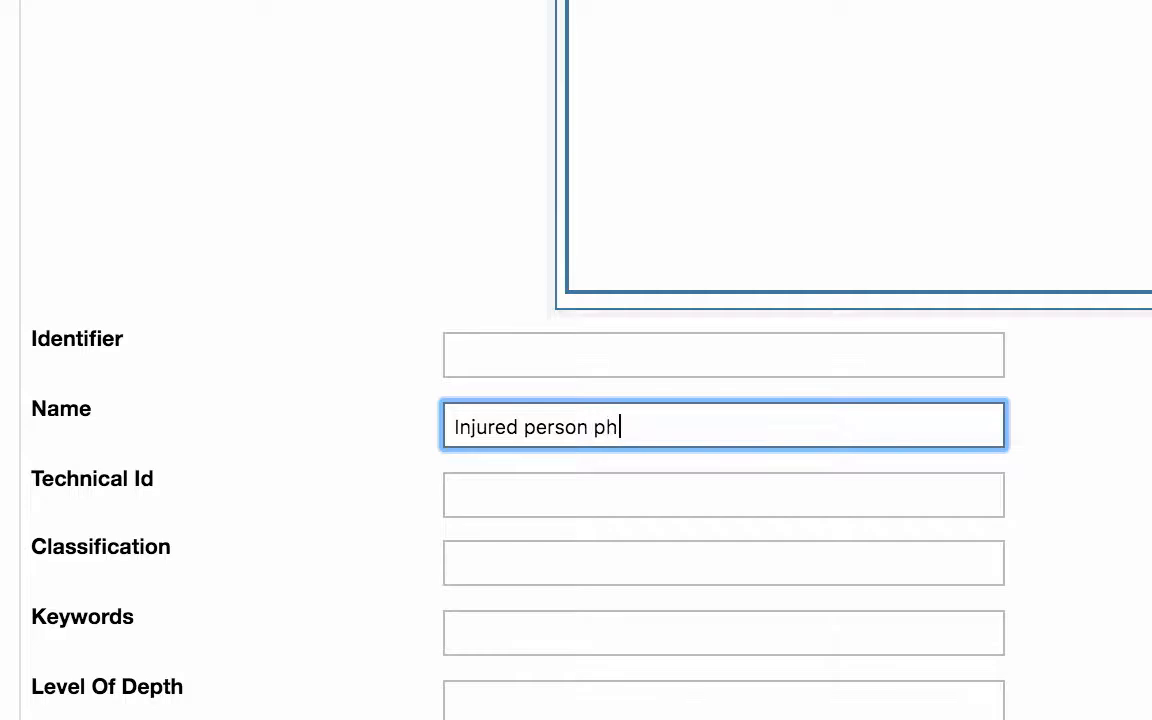
pyautogui.write(' for help')
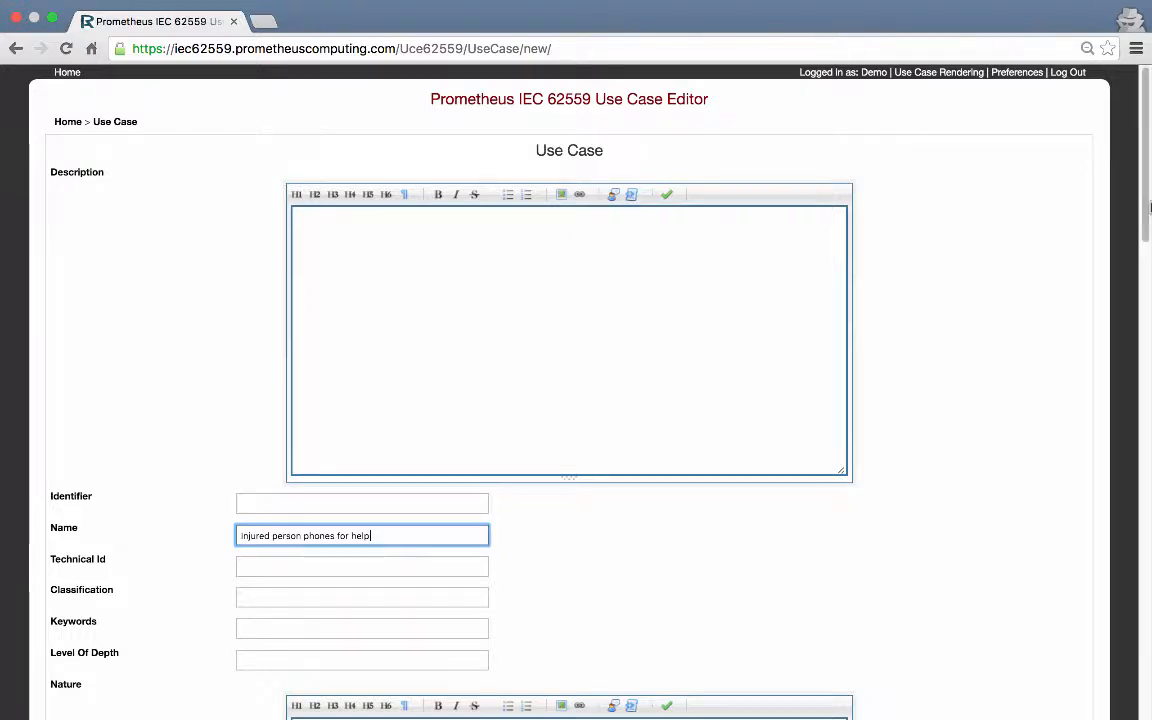
pyautogui.scroll(-15, 640, 640)
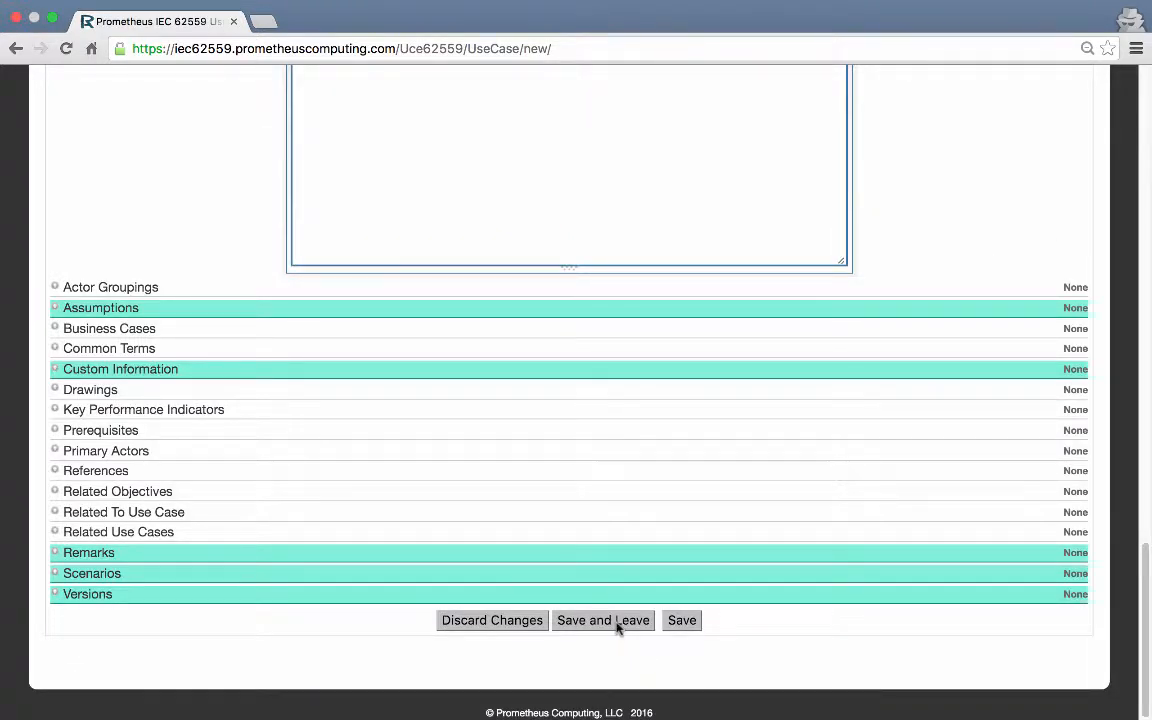
pyautogui.click(616, 622)
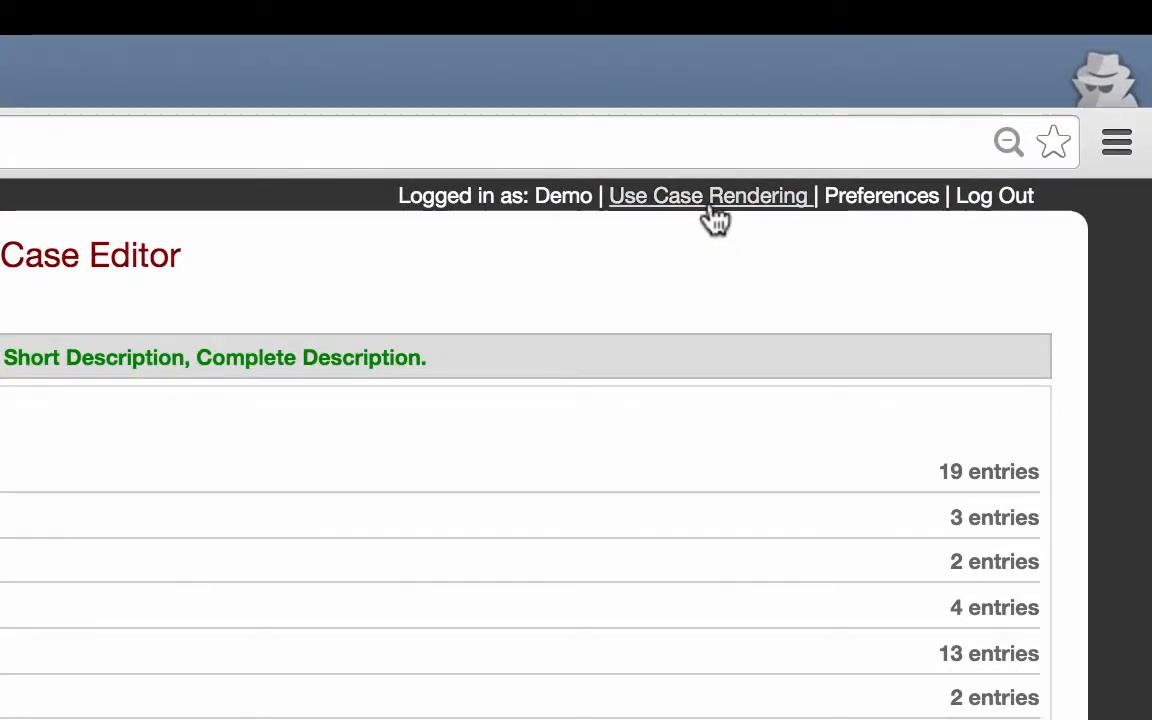
# Step: Go to Use Case Rendering and render "Injured person phones for help" with the IEC 62559 Template
pyautogui.click(715, 220)
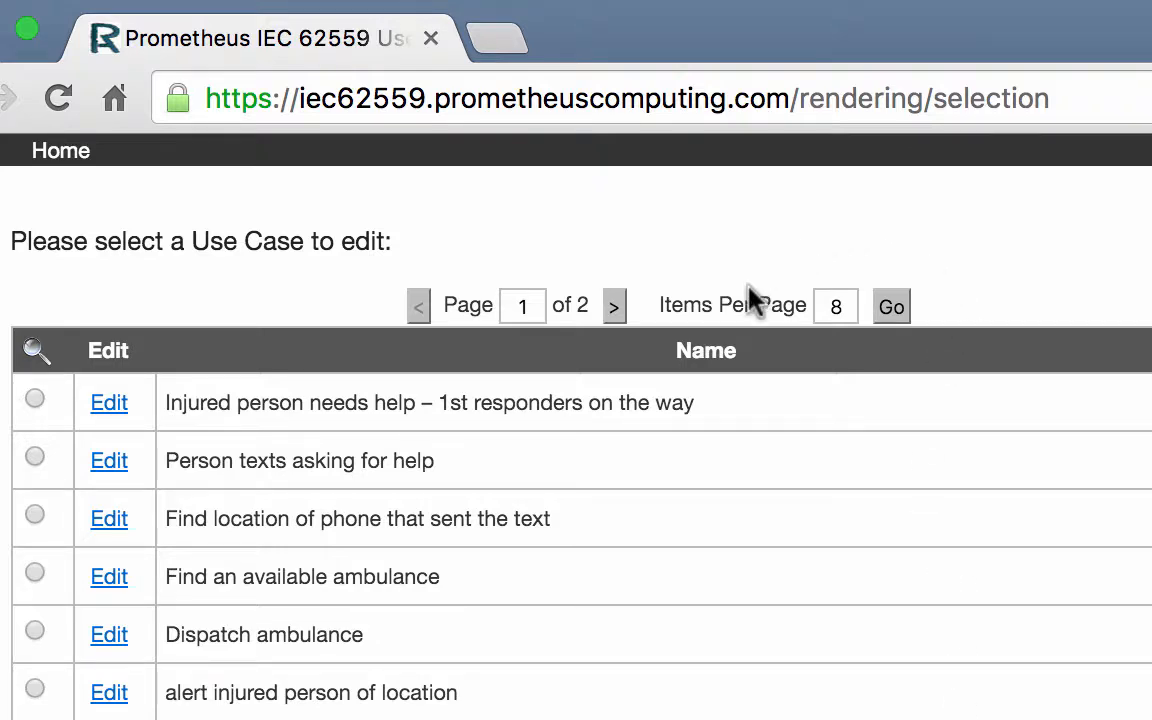
pyautogui.click(615, 311)
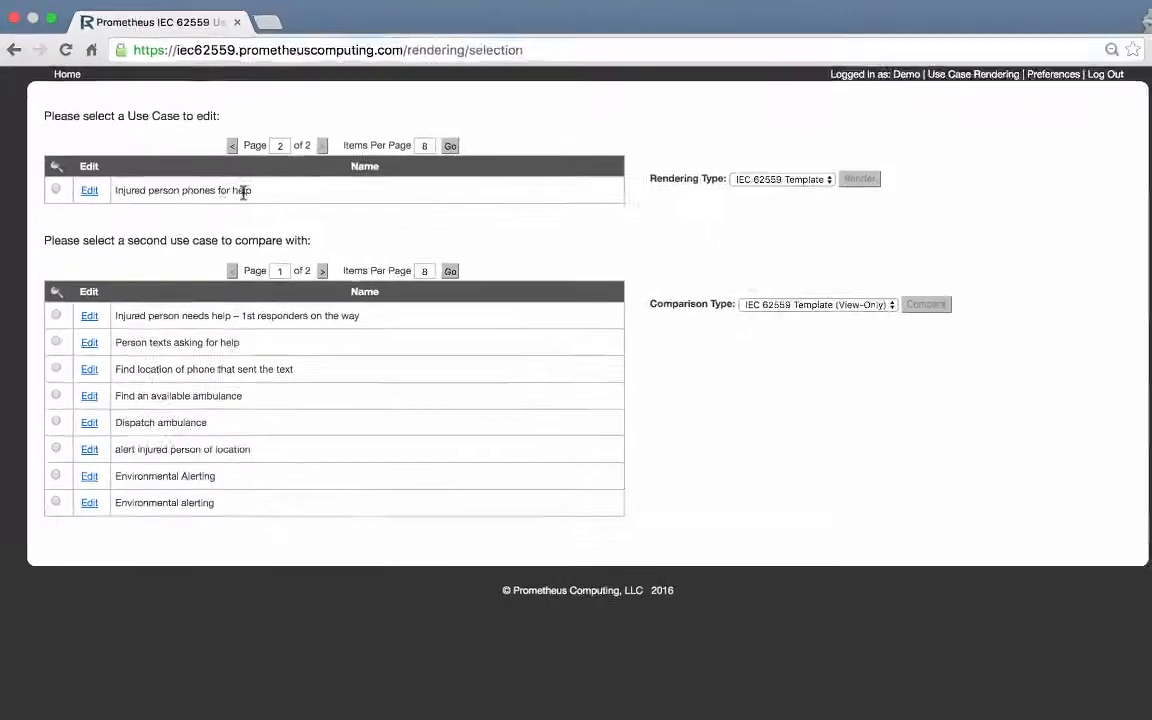
pyautogui.click(56, 186)
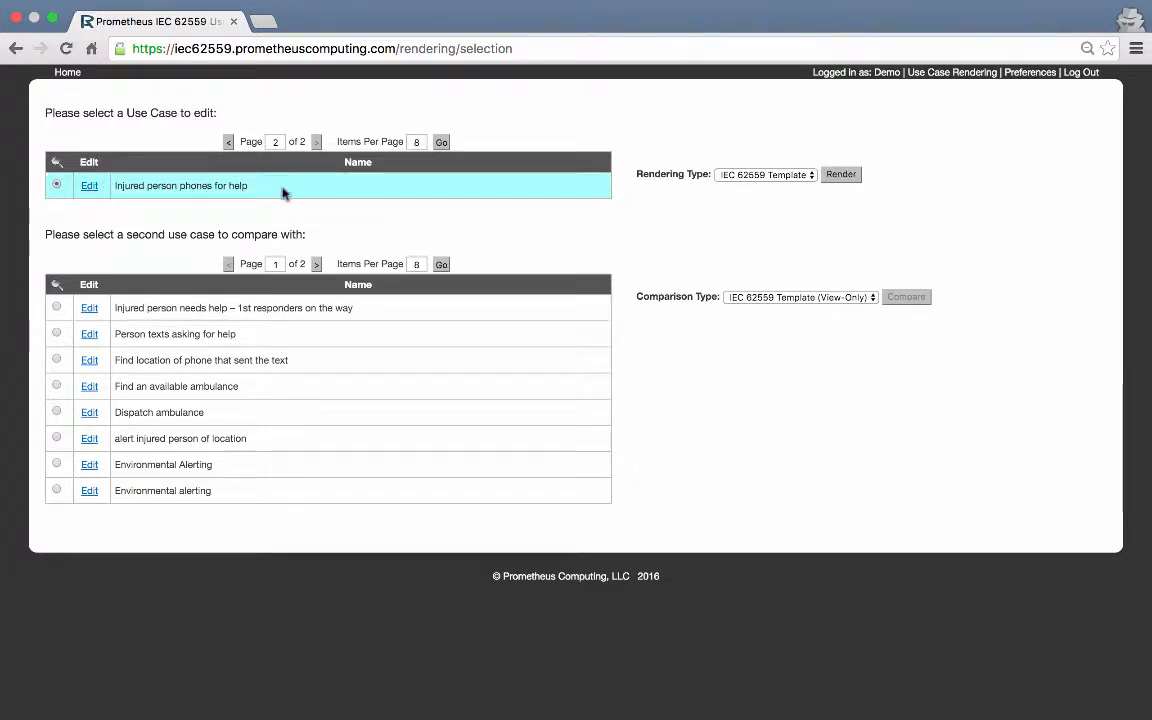
pyautogui.click(843, 178)
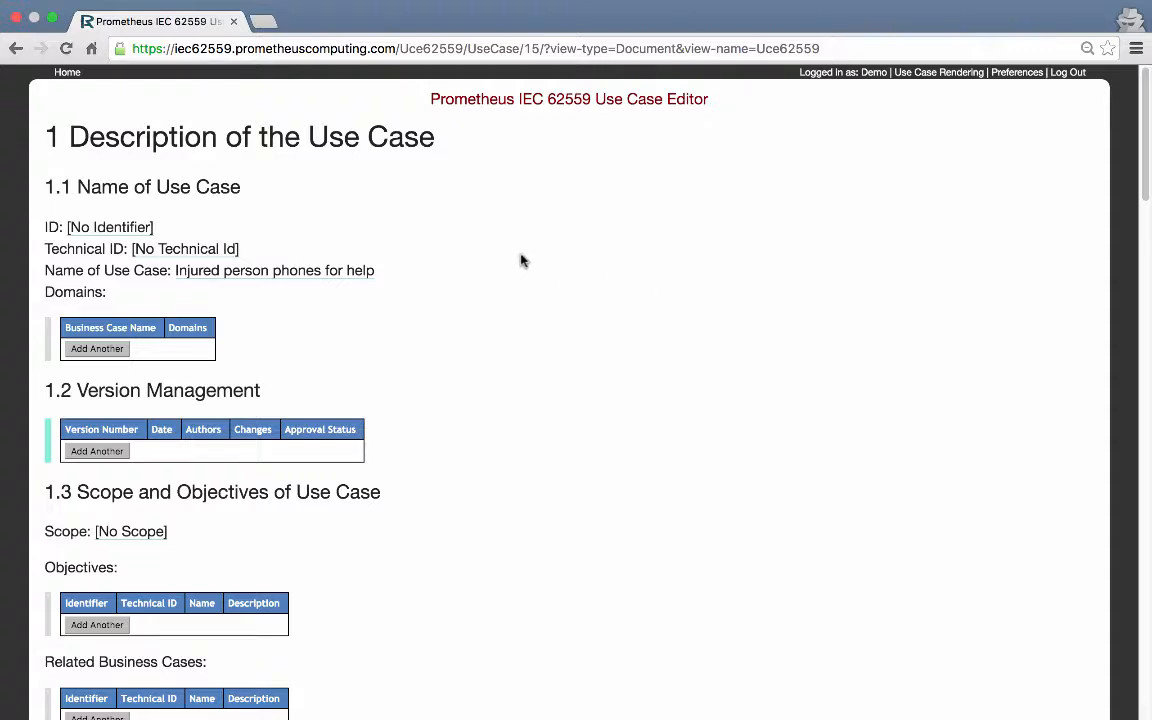
# Step: Set the use case's ID to 10 in section 1.1
pyautogui.click(123, 227)
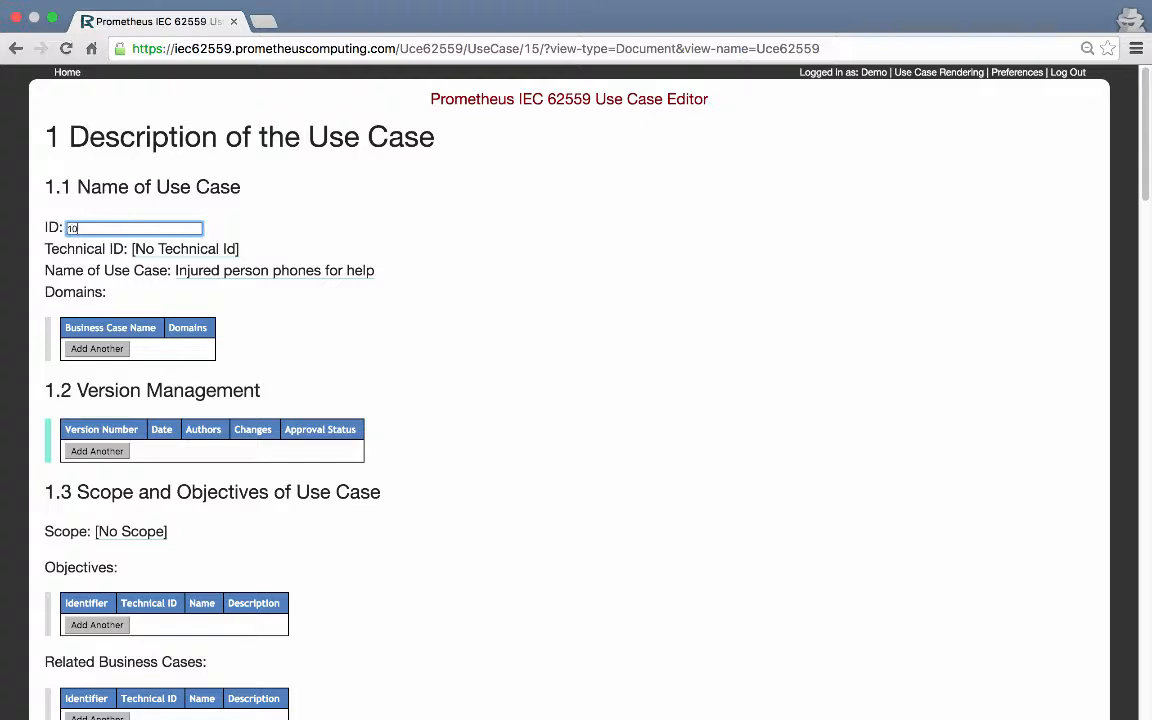
pyautogui.write('10')
pyautogui.press('Return')
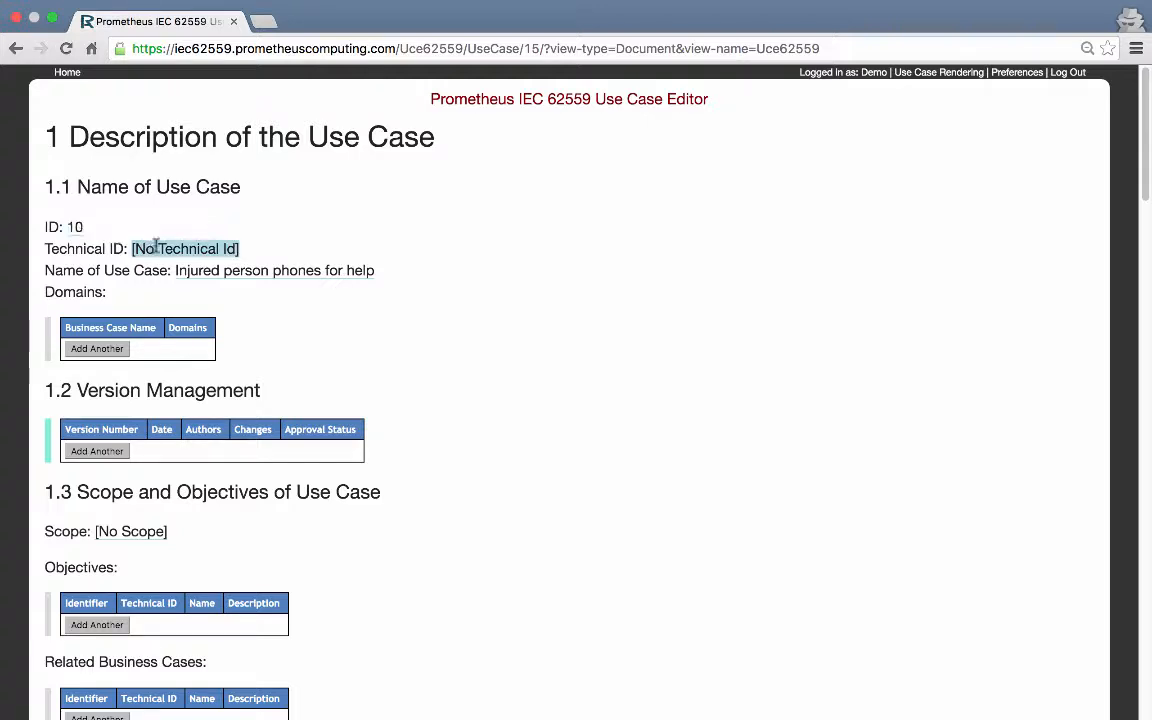
# Step: Set the technical ID to "Use case 10" and add the existing business case "Optimize use of emergency resources" to the use case's Domains
pyautogui.click(155, 248)
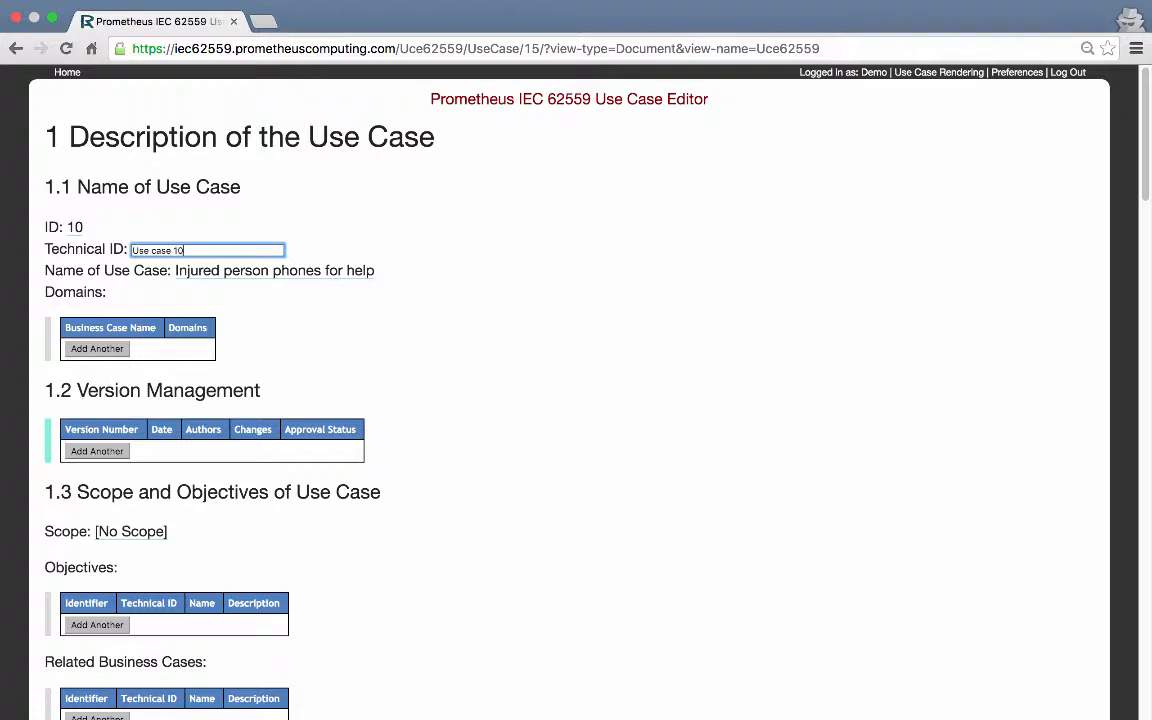
pyautogui.click(98, 349)
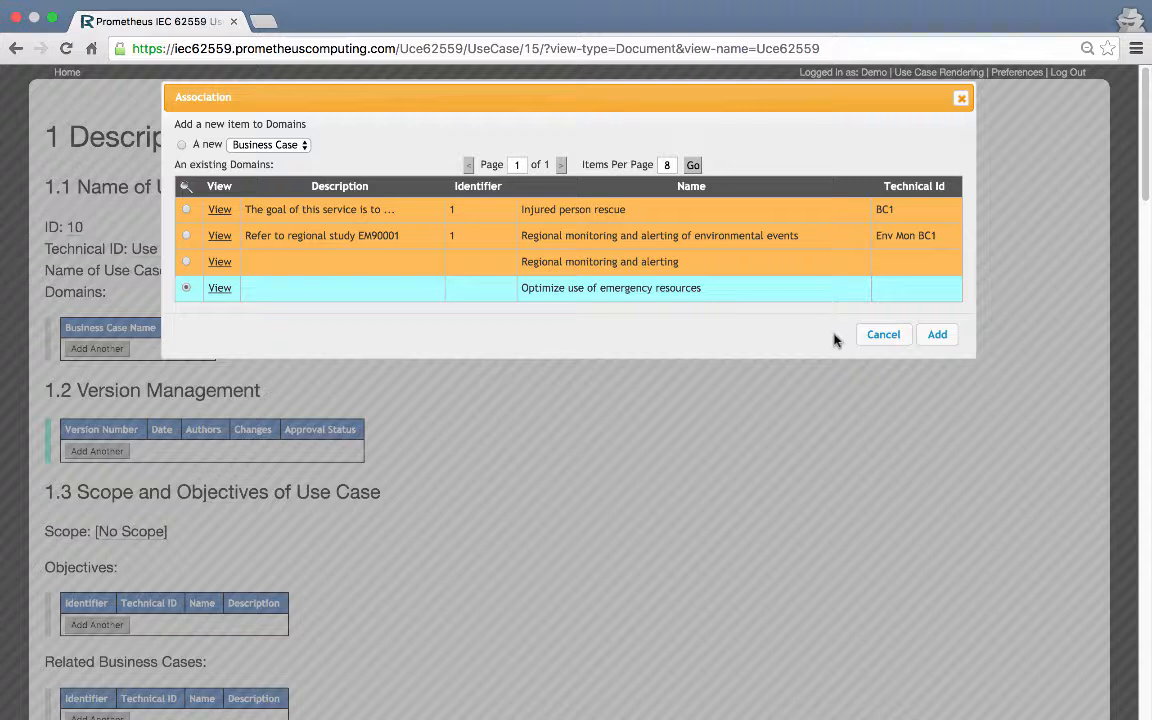
pyautogui.click(938, 335)
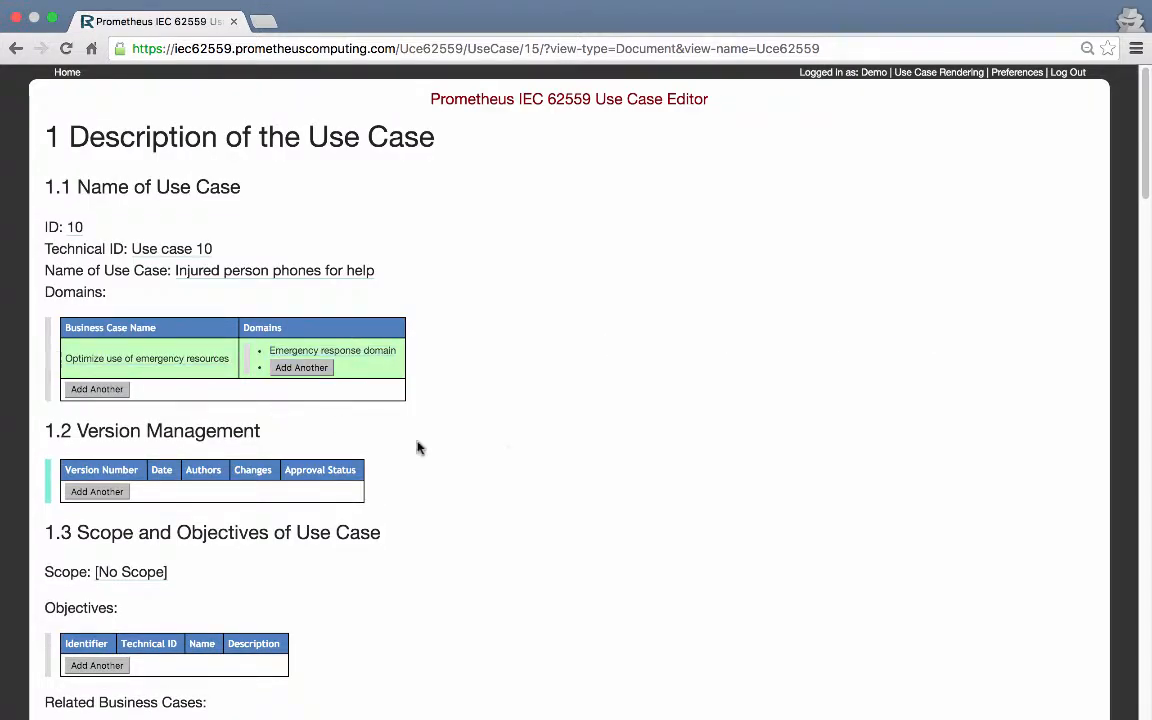
# Step: Add a new version in section 1.2 Version Management with version number 0.01 and date March 20, 2016
pyautogui.scroll(-1, 470, 450)
pyautogui.click(97, 488)
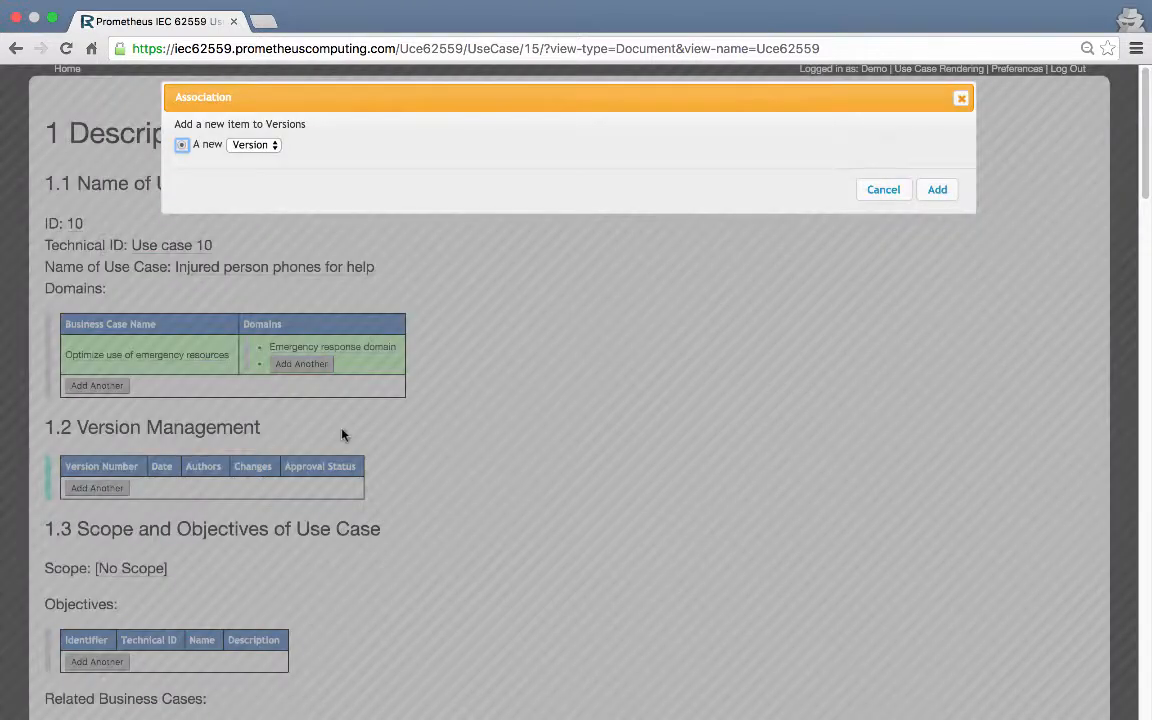
pyautogui.click(940, 192)
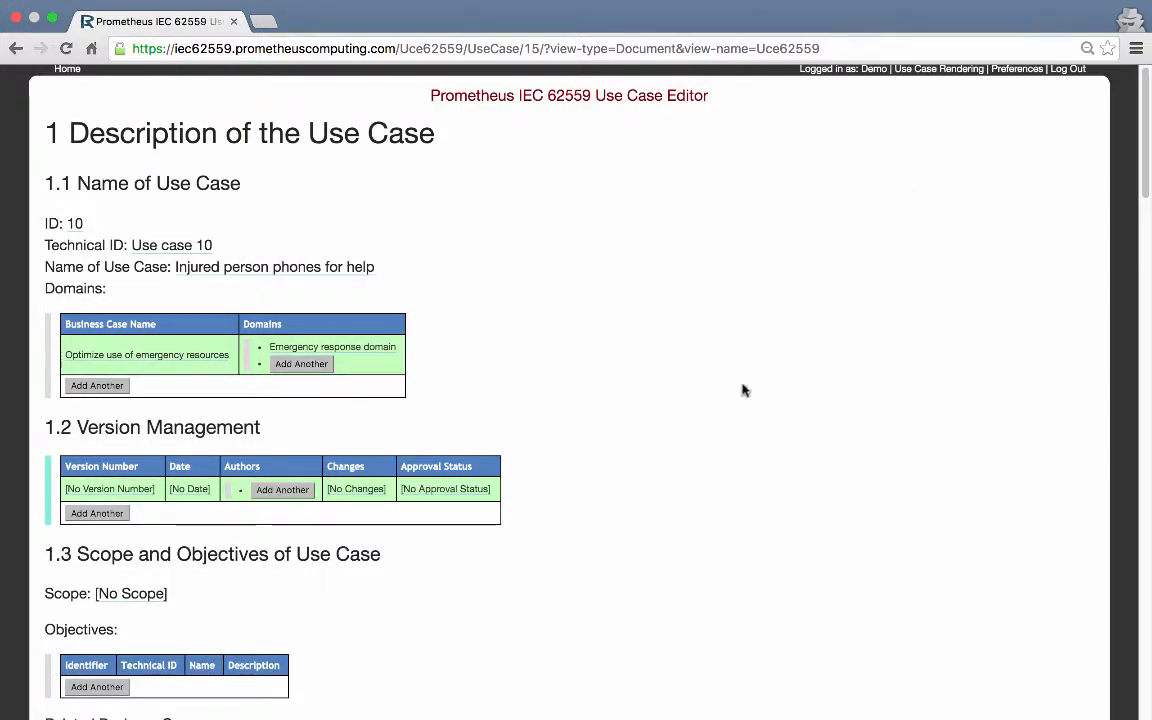
pyautogui.click(110, 488)
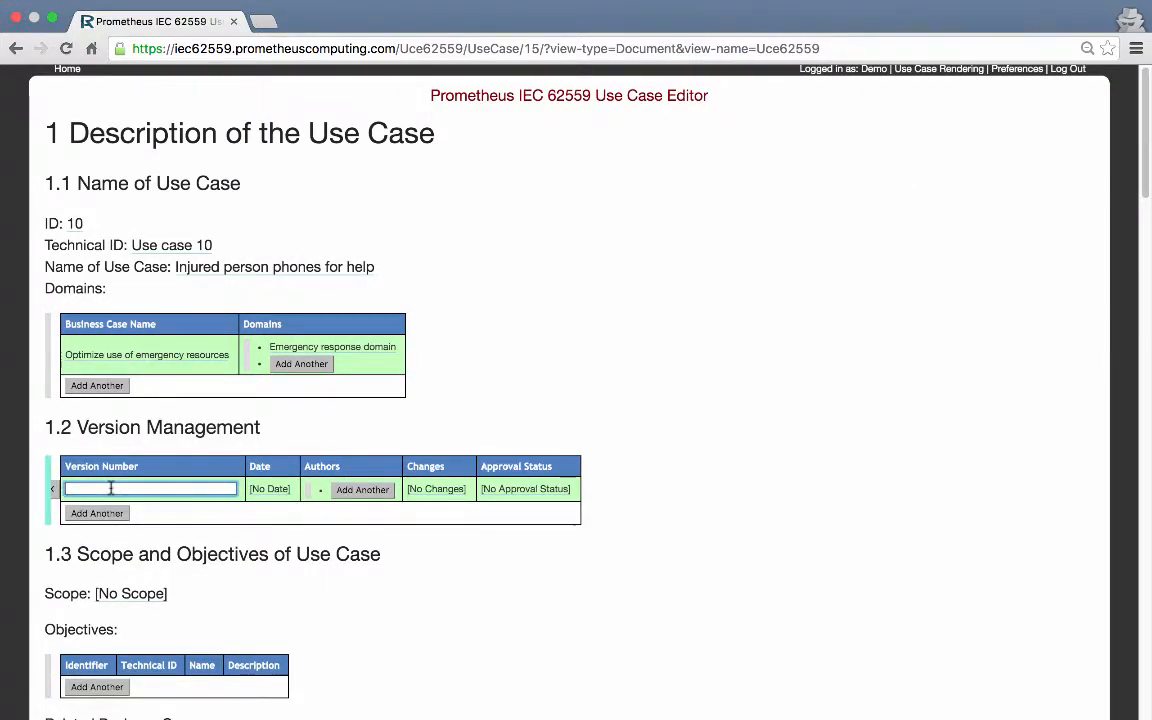
pyautogui.write('0.01')
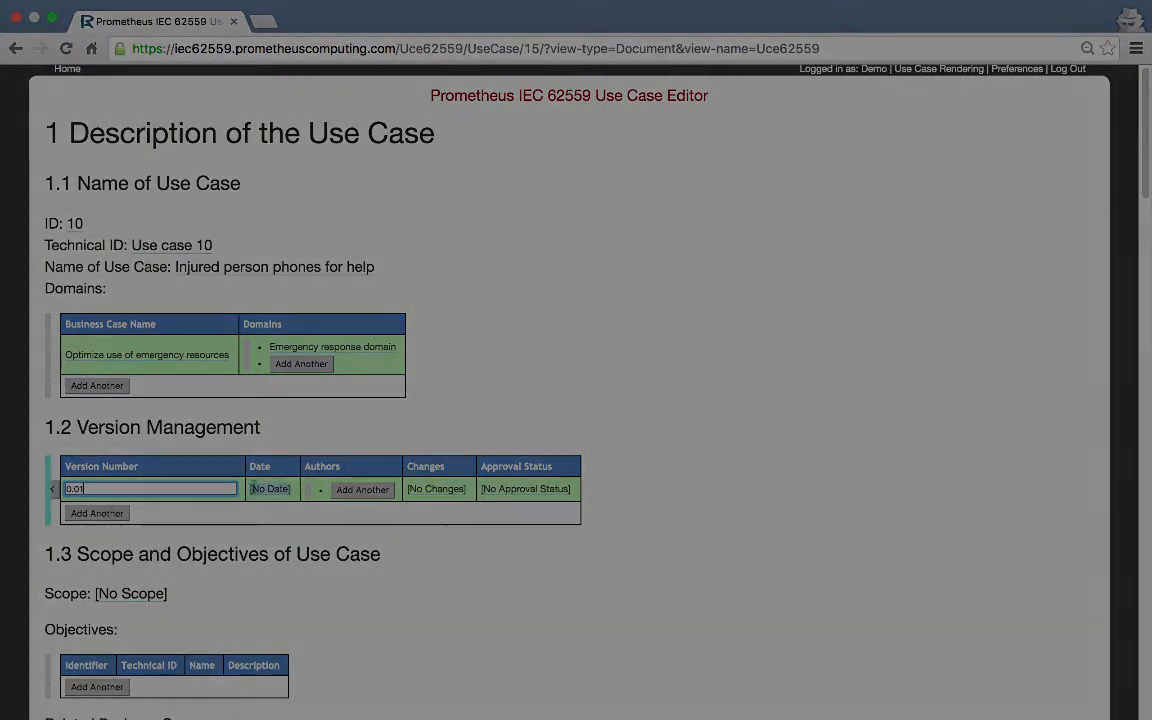
pyautogui.click(262, 490)
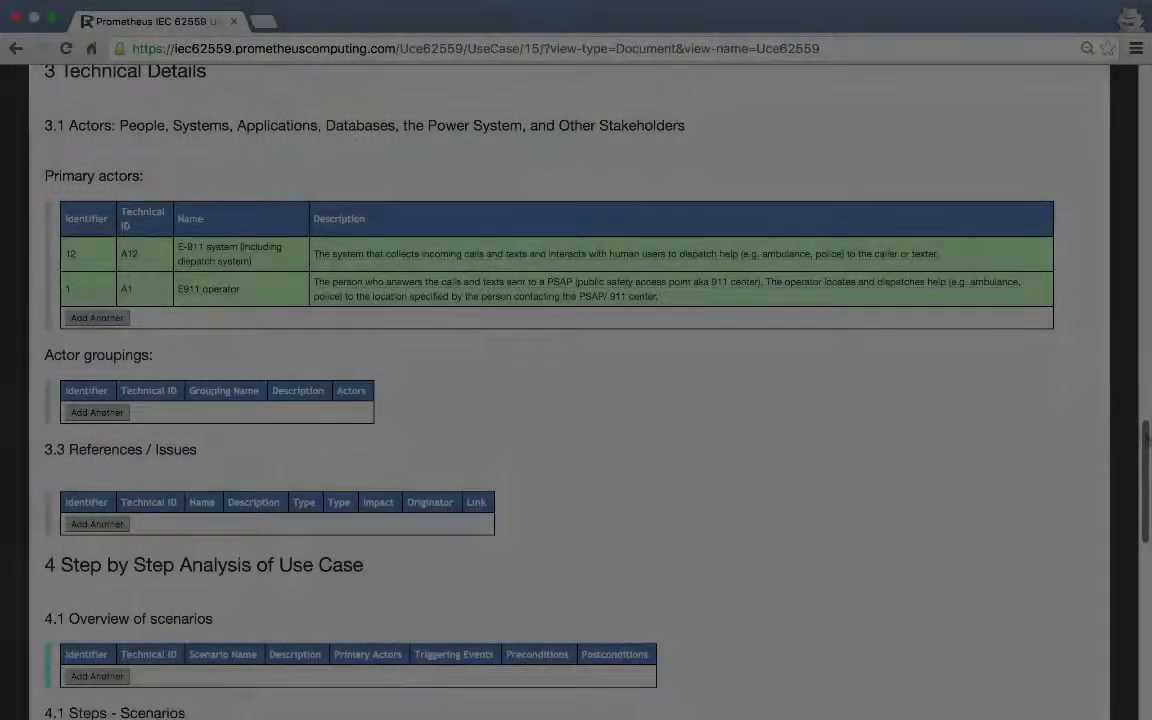
# Step: Save the edited use case document without leaving it, and return to the home page
pyautogui.moveTo(1148, 440); pyautogui.dragTo(1146, 604)
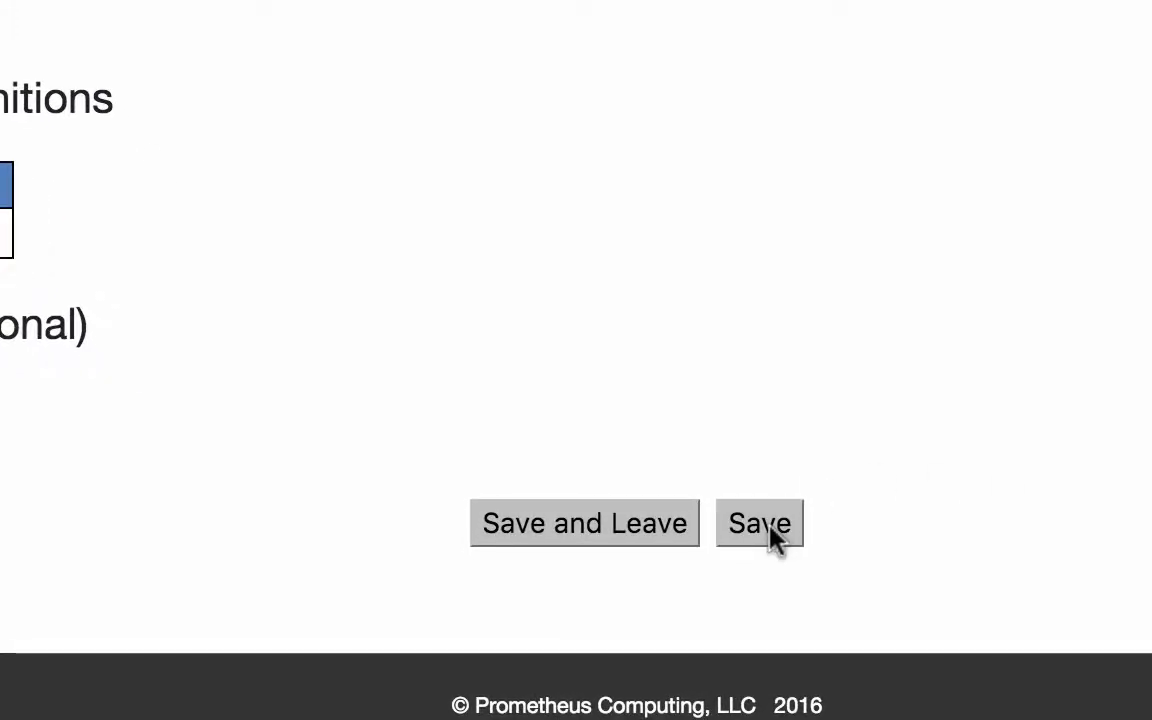
pyautogui.click(770, 528)
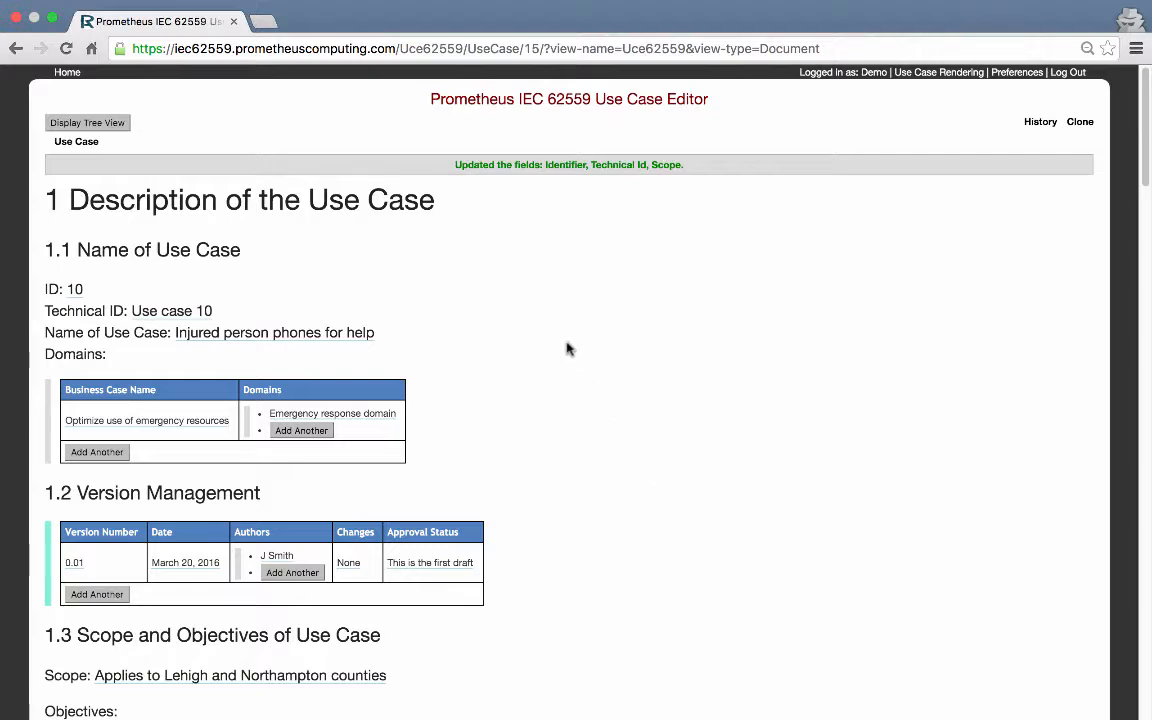
pyautogui.click(68, 73)
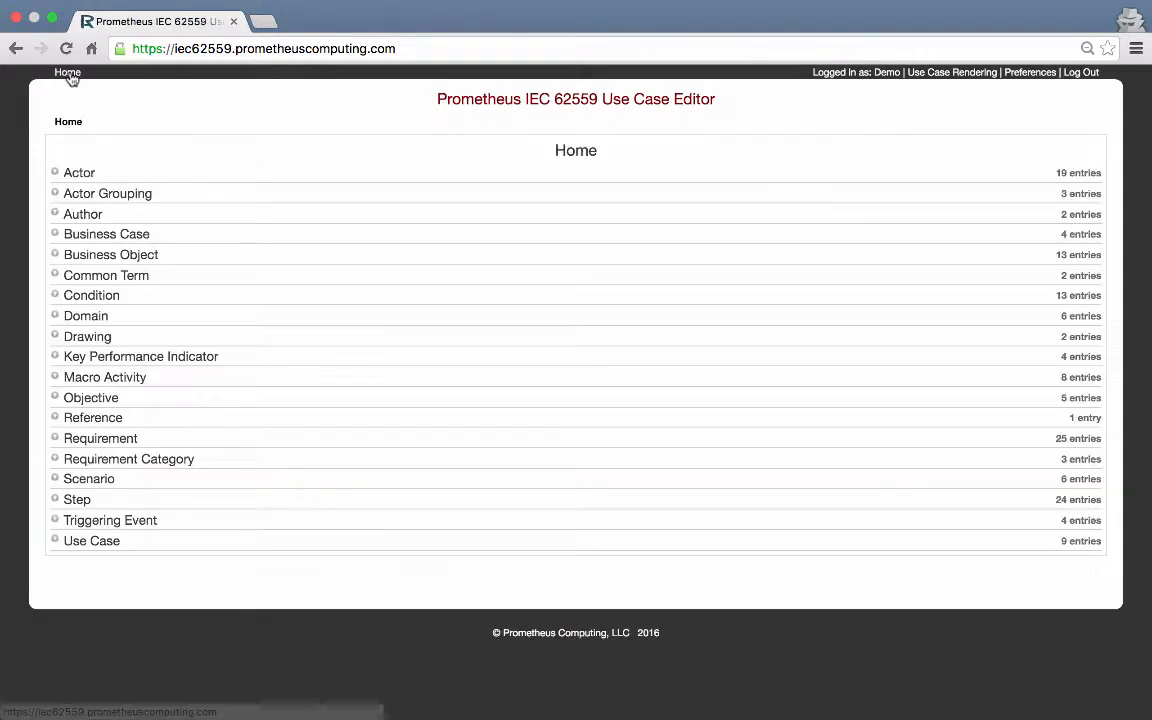